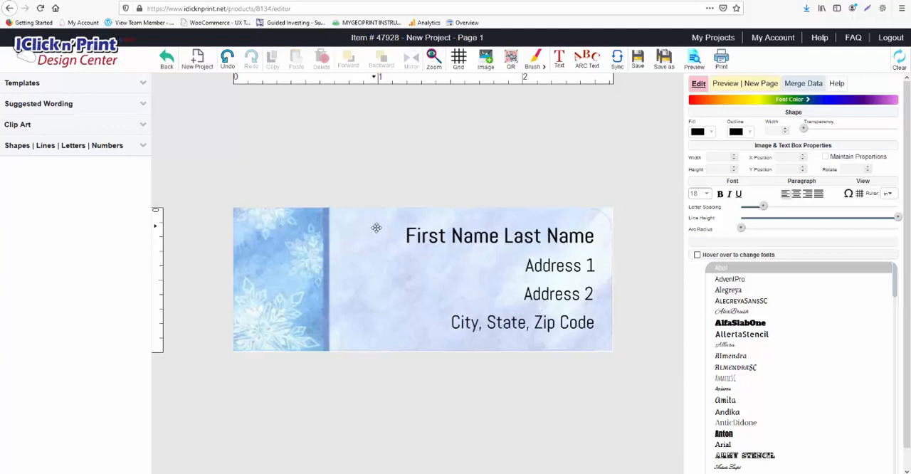
- Examine the name, Address 1, Address 2, and city, state and zip code text boxes on the label
left_click(449, 240)
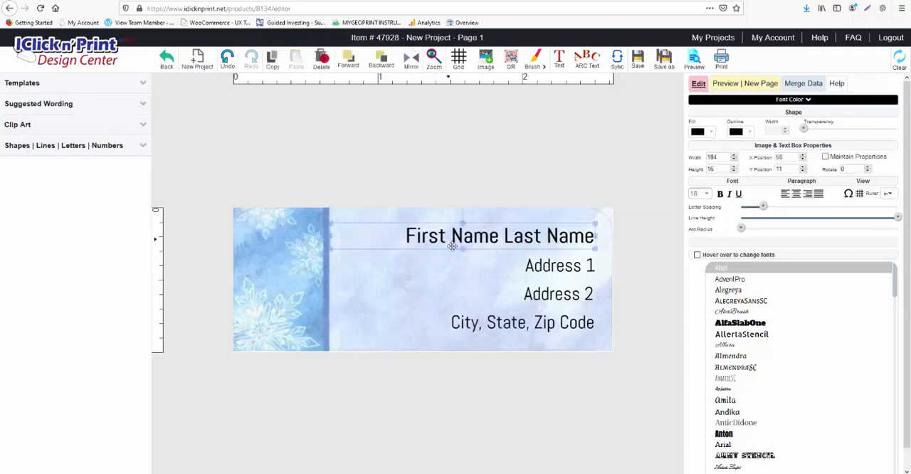
left_click(478, 264)
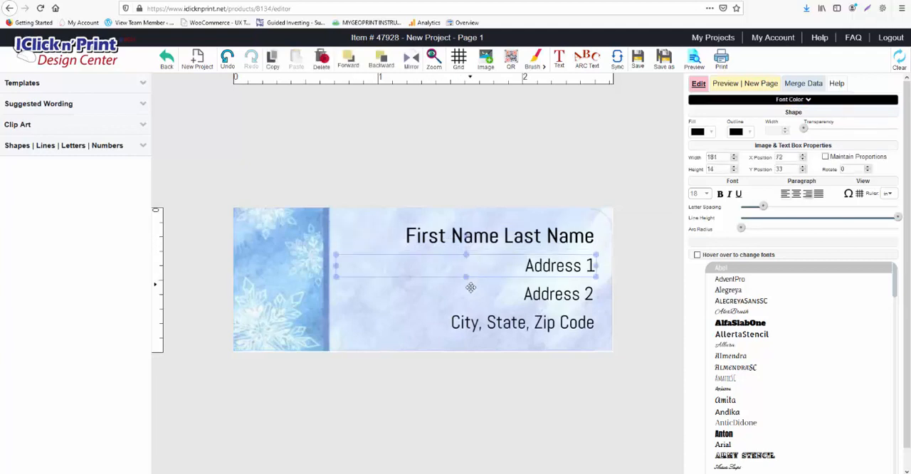
left_click(471, 288)
left_click(467, 321)
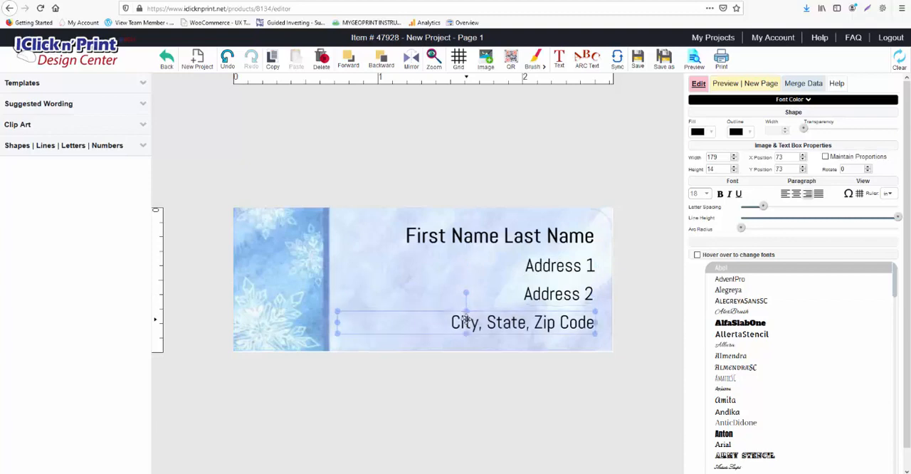
left_click(487, 239)
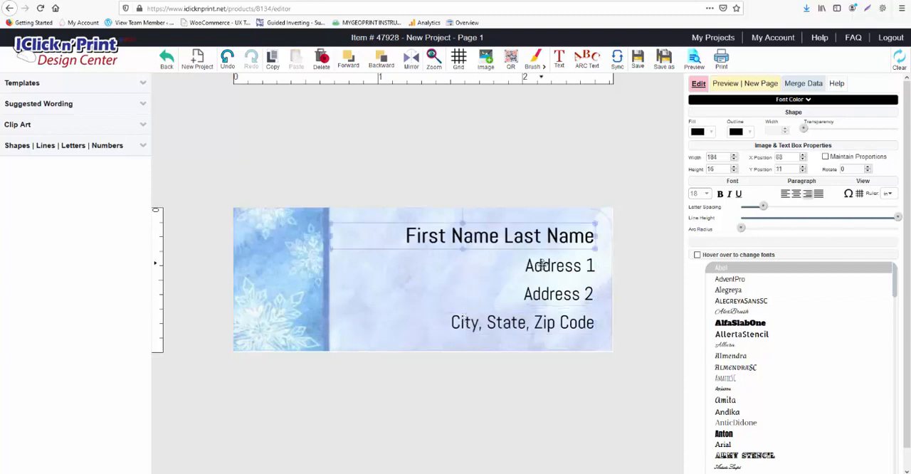
left_click(542, 265)
left_click(545, 298)
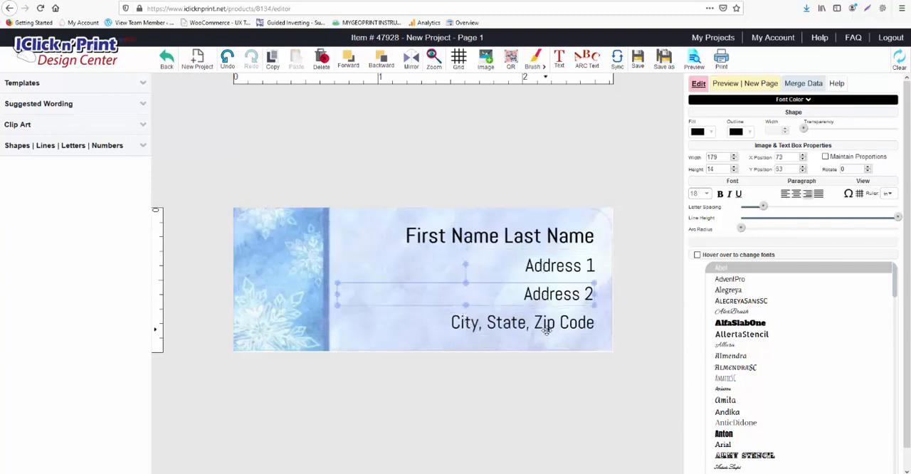
left_click(545, 330)
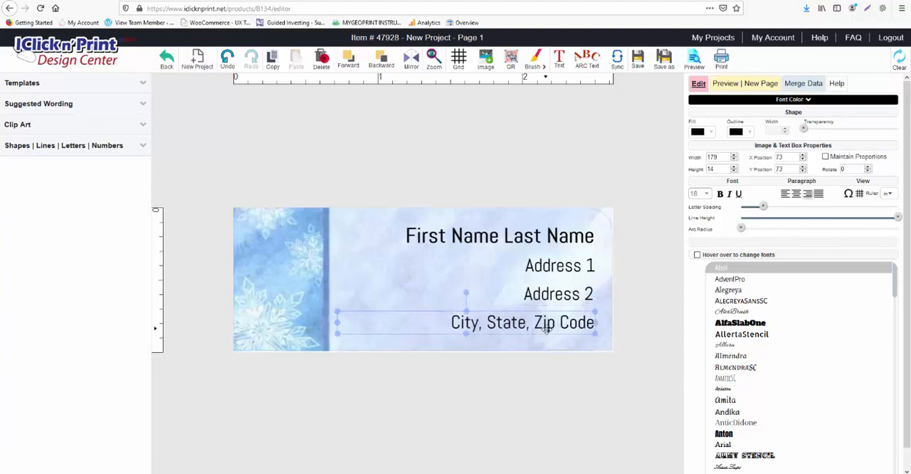
left_click(494, 237)
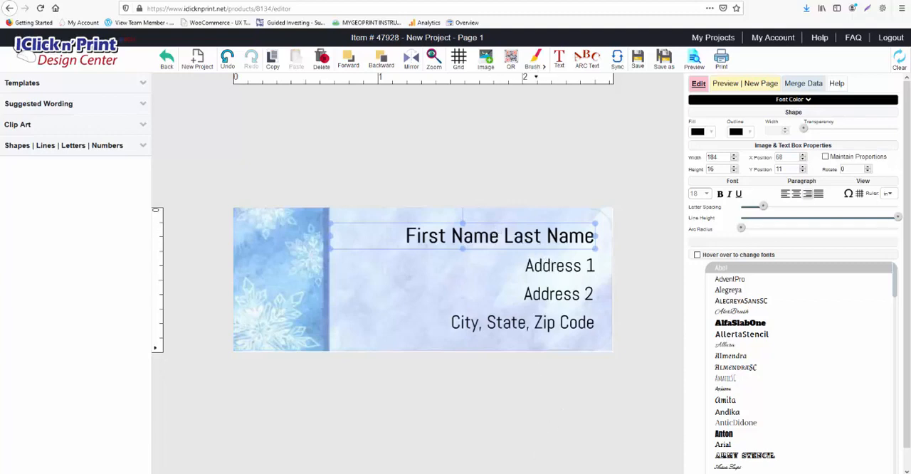
left_click(530, 233)
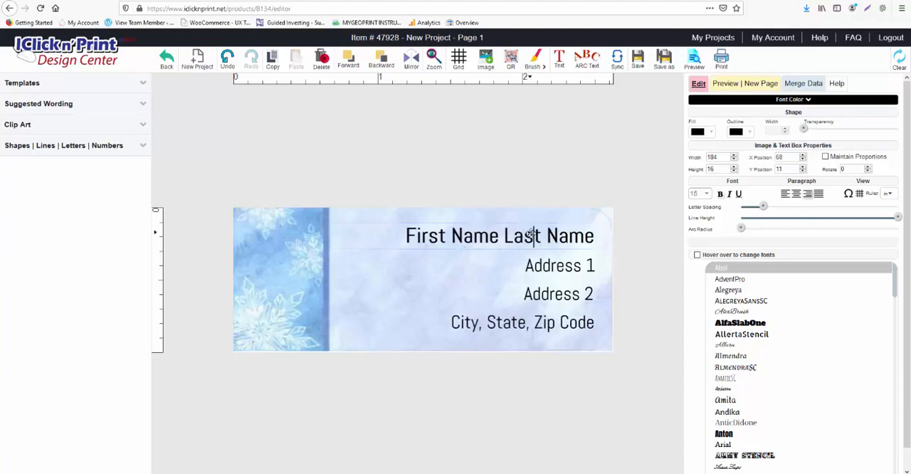
left_click(555, 264)
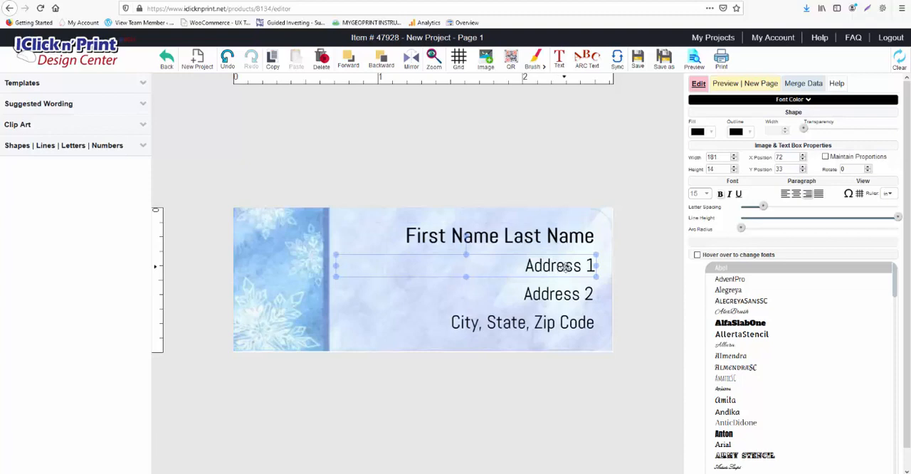
- Delete the Address 2 and the City, State, Zip Code text boxes from the label
left_click(569, 290)
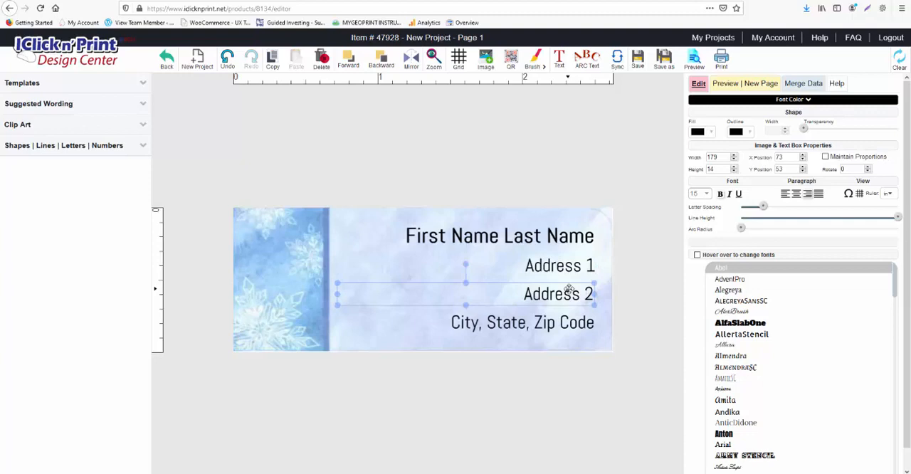
key("Delete")
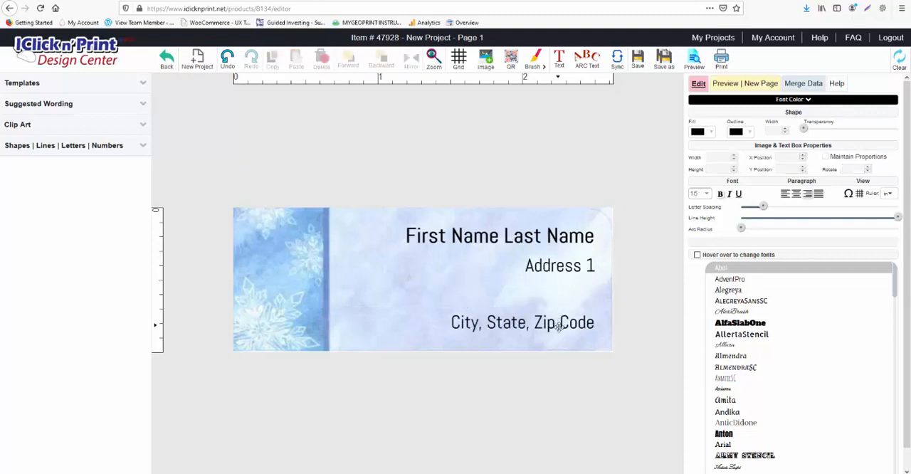
left_click(558, 326)
key("Delete")
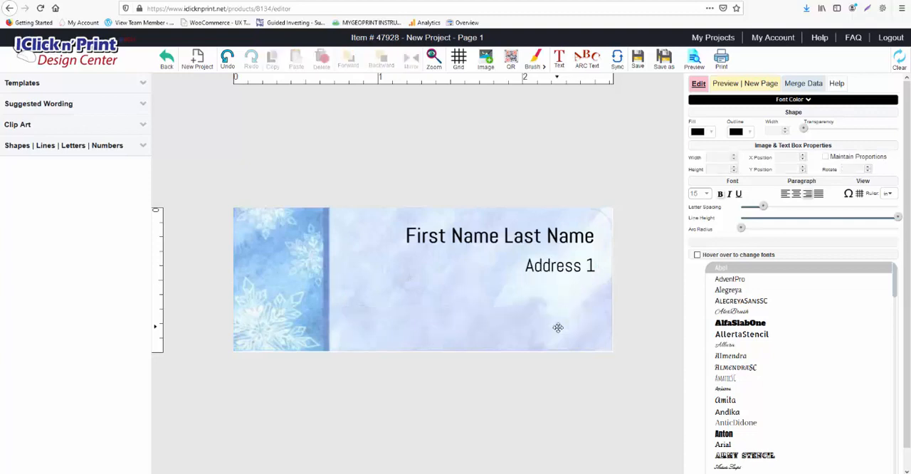
- Enlarge the Address 1 text box to about 190 wide and 65 high, filling the label's blank area below the name
left_click(558, 267)
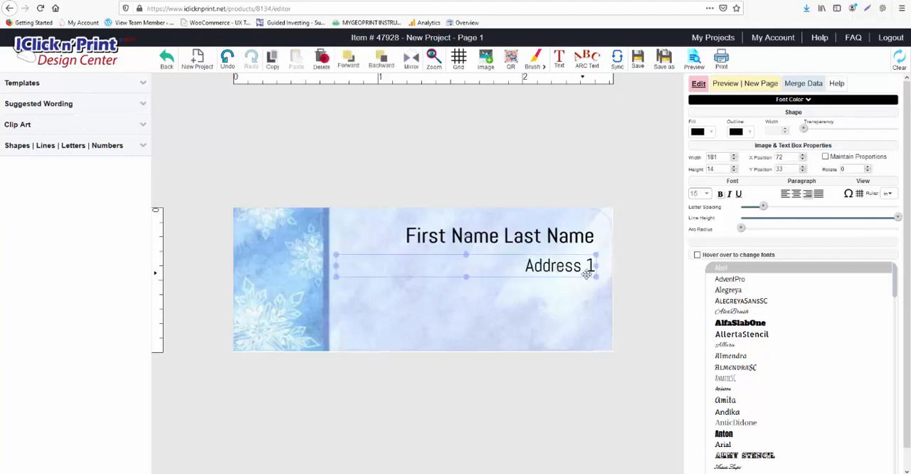
left_click_drag(595, 265, 606, 268)
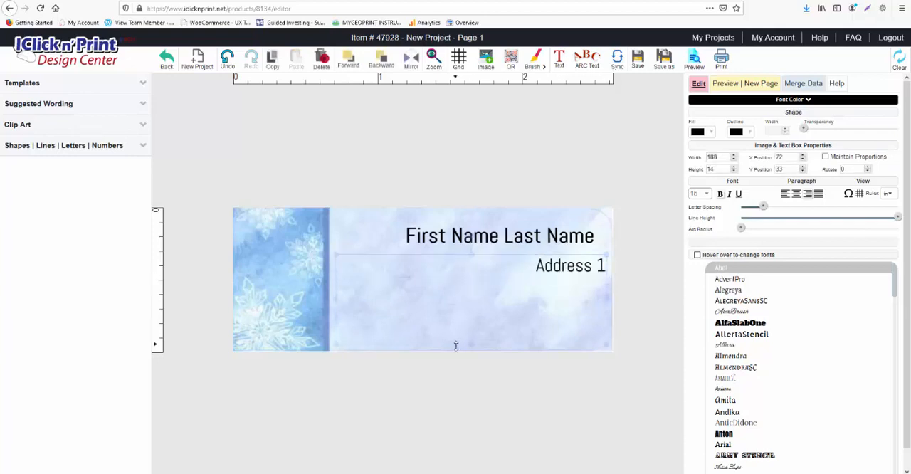
left_click_drag(456, 346, 456, 350)
left_click_drag(334, 302, 333, 302)
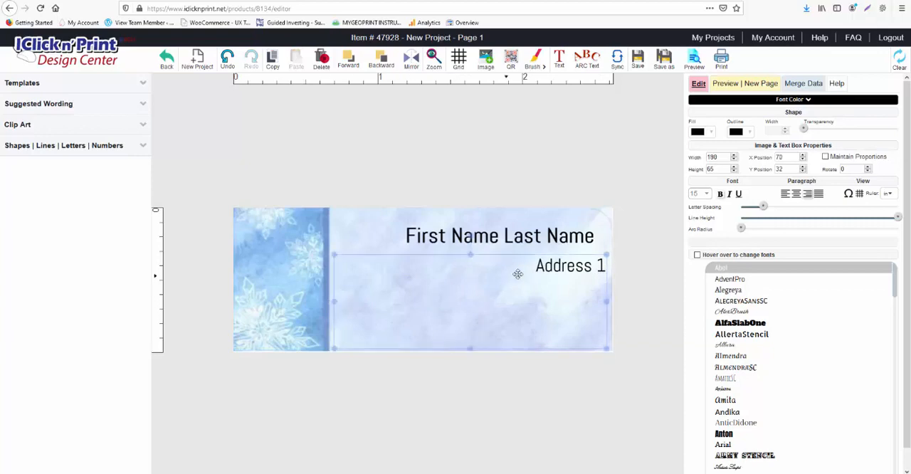
- Move the name text box up to about Y position 6 and widen it to about 193, near the label's right edge
left_click(459, 233)
left_click_drag(415, 229, 414, 221)
left_click_drag(596, 228, 609, 230)
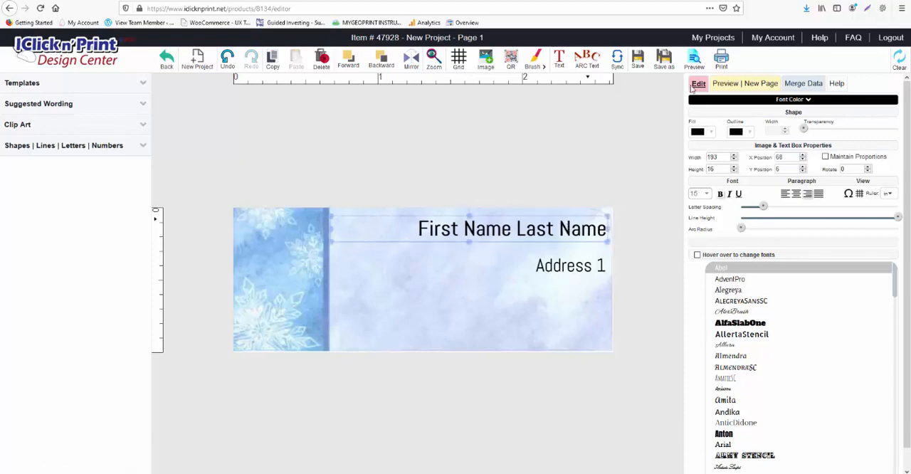
left_click(594, 230)
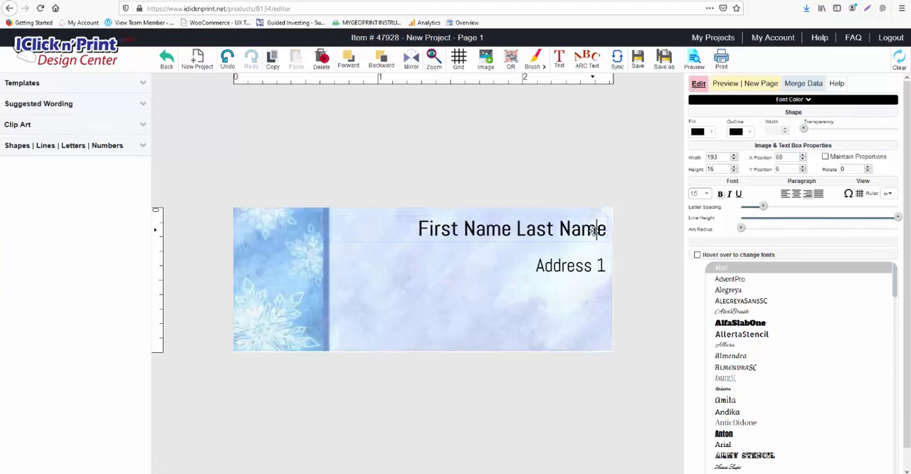
left_click(609, 241)
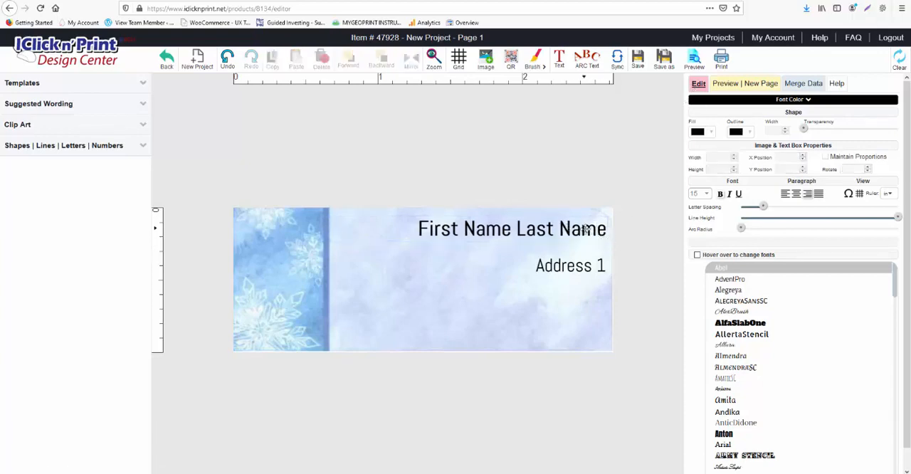
- Left-align the text in the name and Address 1 boxes and preview the full sheet of labels
left_click(585, 229)
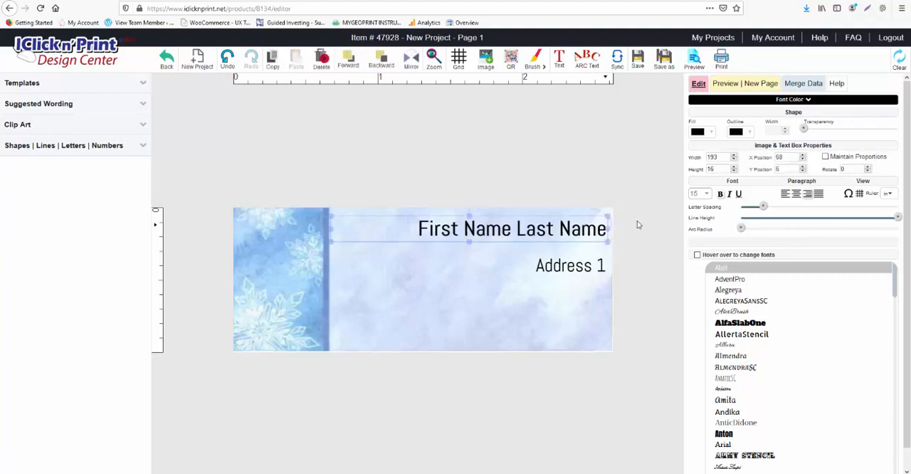
left_click(785, 194)
left_click(571, 260)
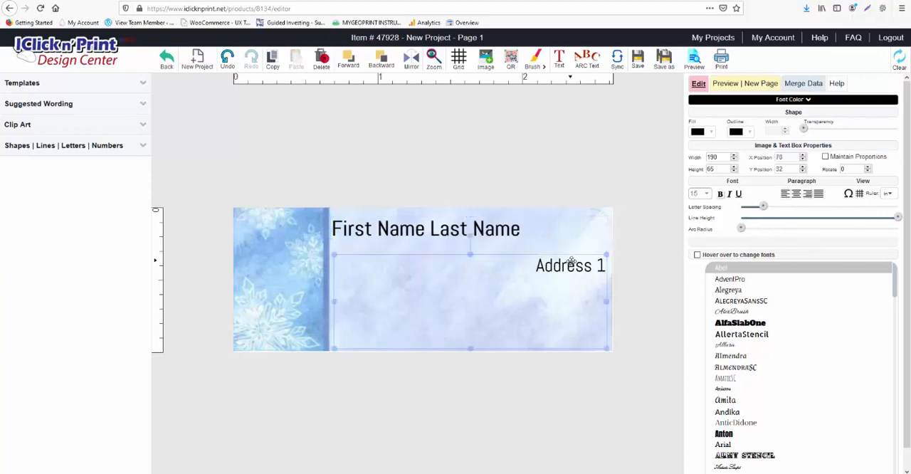
left_click(785, 195)
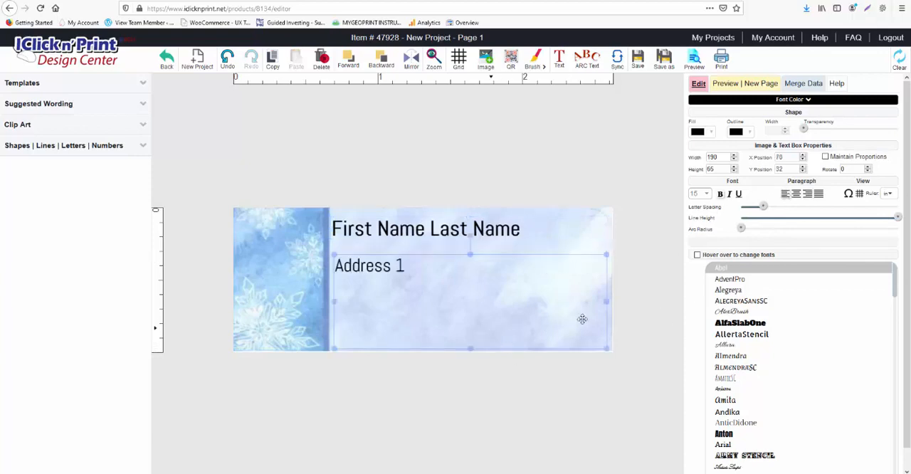
left_click(740, 85)
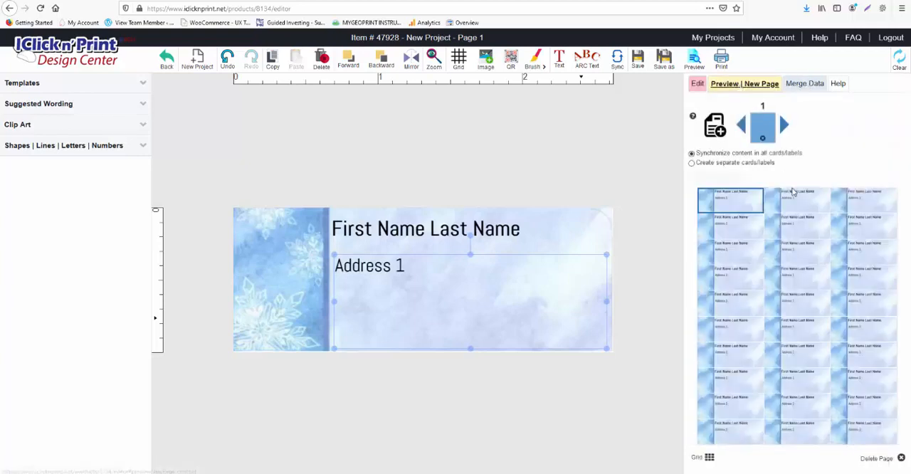
left_click(698, 86)
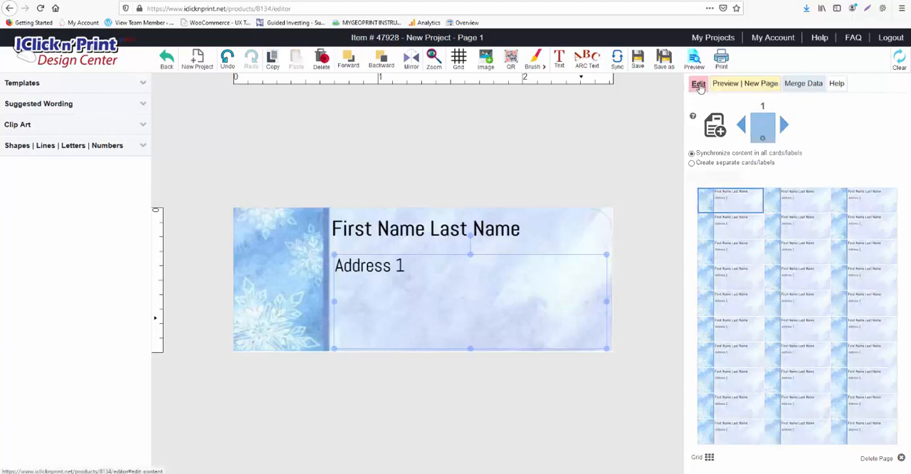
- Enable font preview on hover and set the name text's font to Almendra
left_click(528, 234)
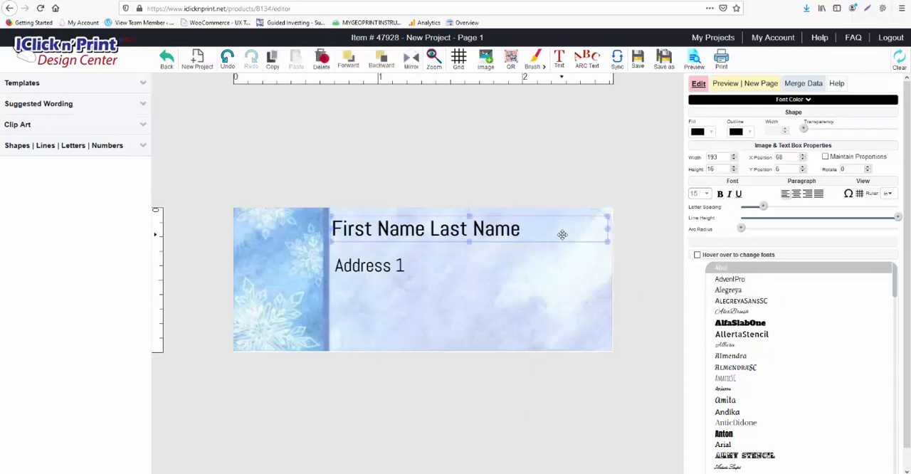
left_click(697, 255)
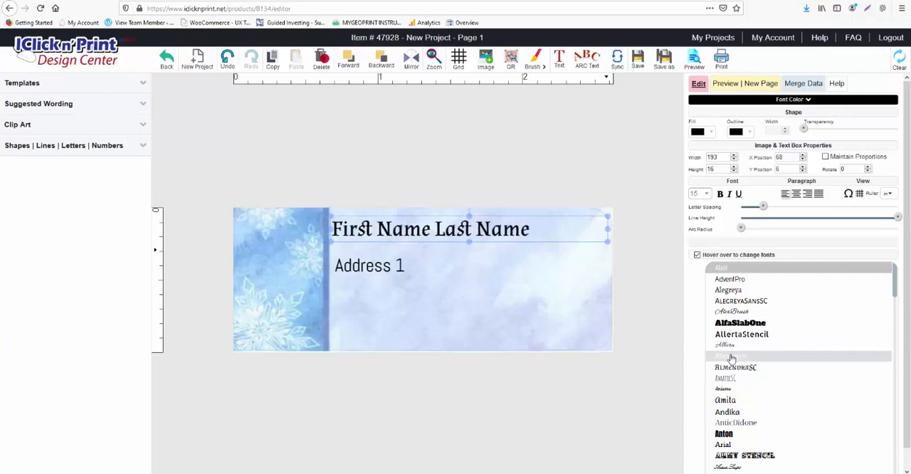
scroll(731, 358, "down", 3)
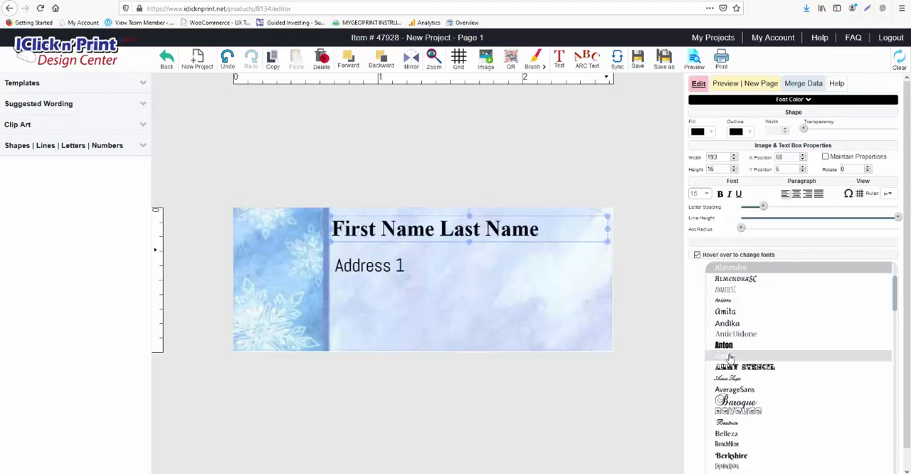
left_click(723, 273)
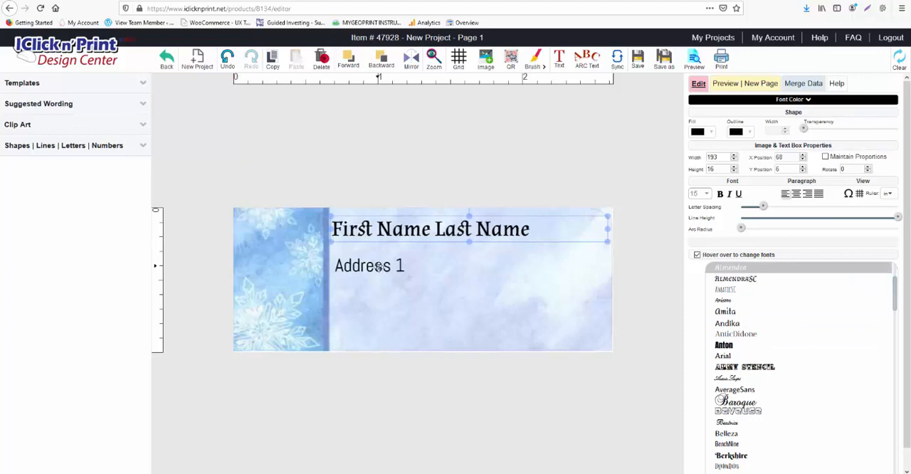
- Extend the Address 1 box upward to about 71 high and set its font to AdventPro
left_click(378, 266)
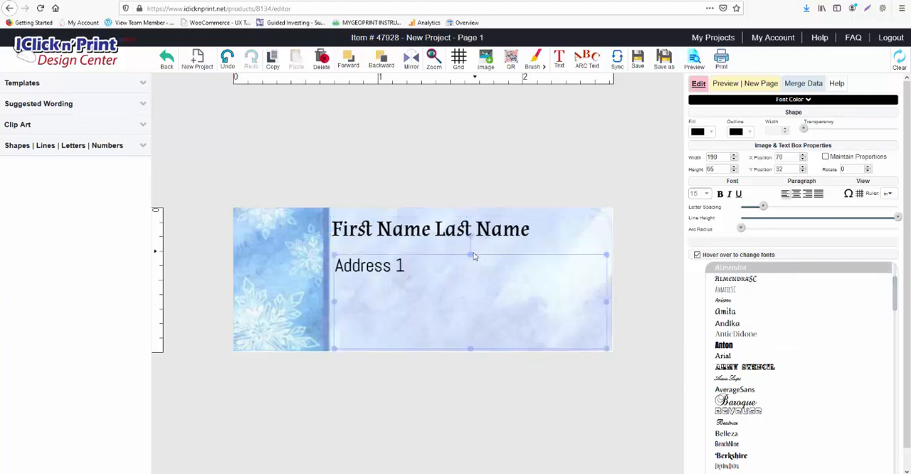
mouse_move(473, 256)
left_mouse_down()
mouse_move(474, 244)
mouse_move(466, 246)
left_mouse_up()
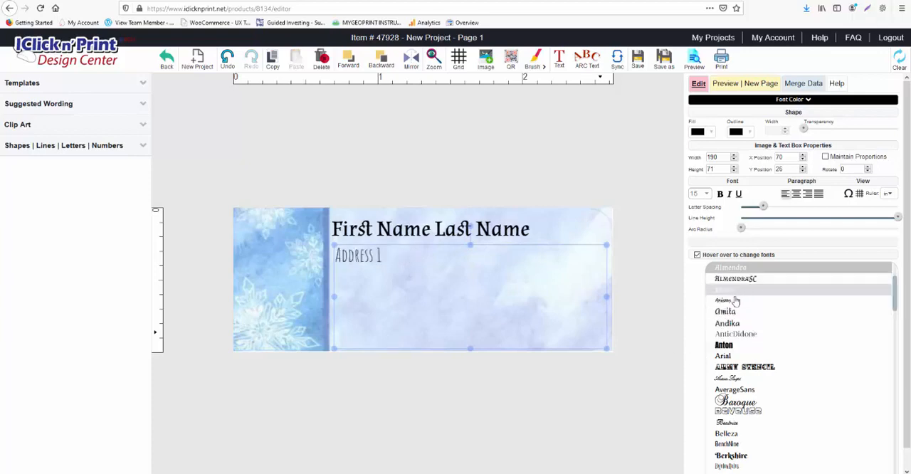
scroll(732, 308, "up", 3)
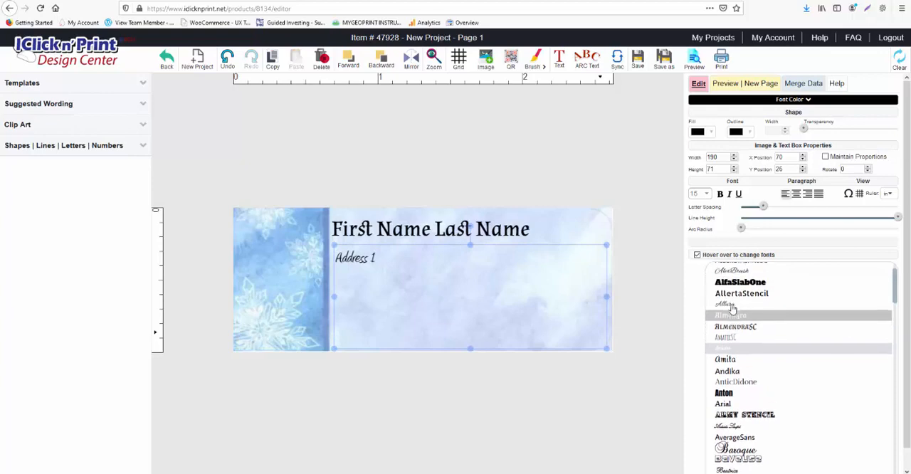
scroll(732, 299, "up", 1)
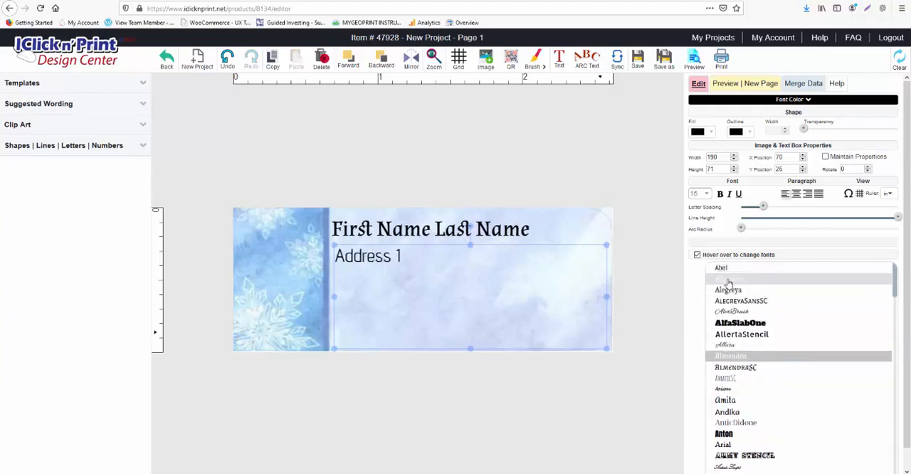
scroll(750, 324, "down", 1)
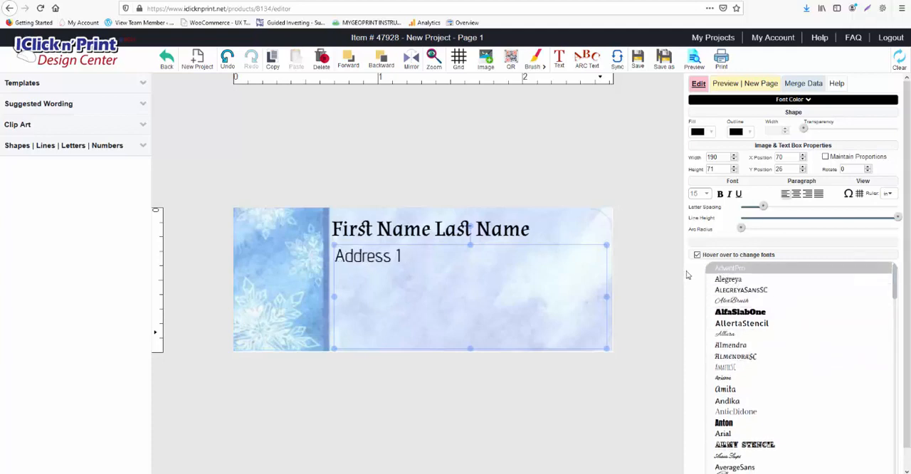
- Start a data merge, go through the preparation notes, and upload the Address List 2019.xlsx workbook whose name begins with a person's first name
left_click(803, 84)
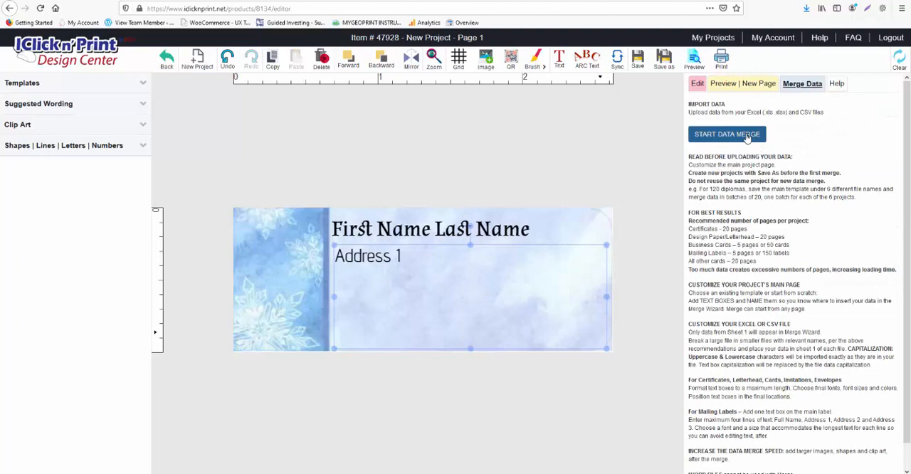
left_click(745, 137)
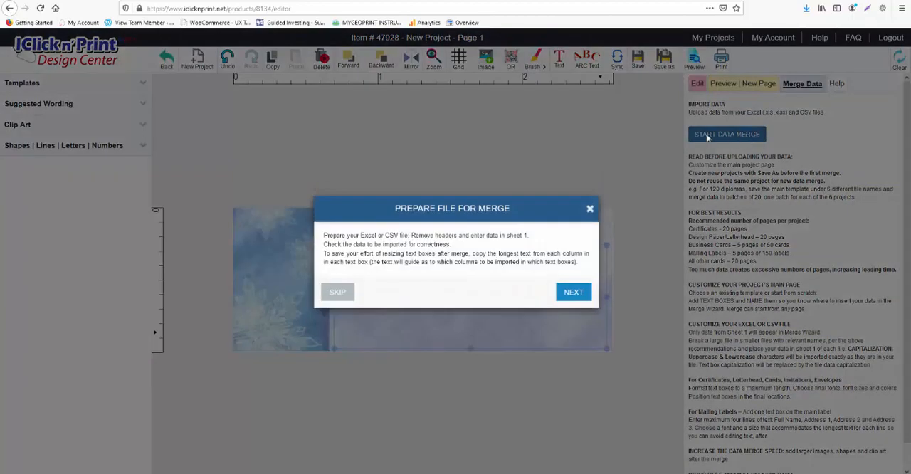
left_click(578, 294)
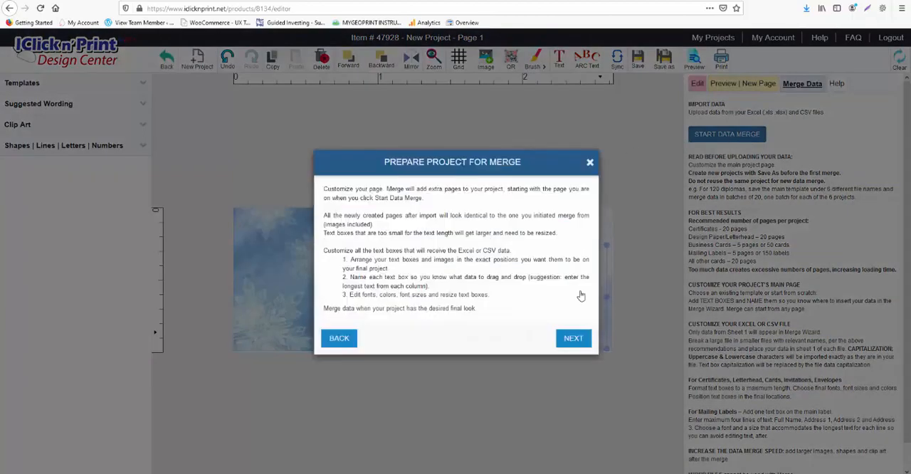
left_click(574, 339)
left_click(576, 327)
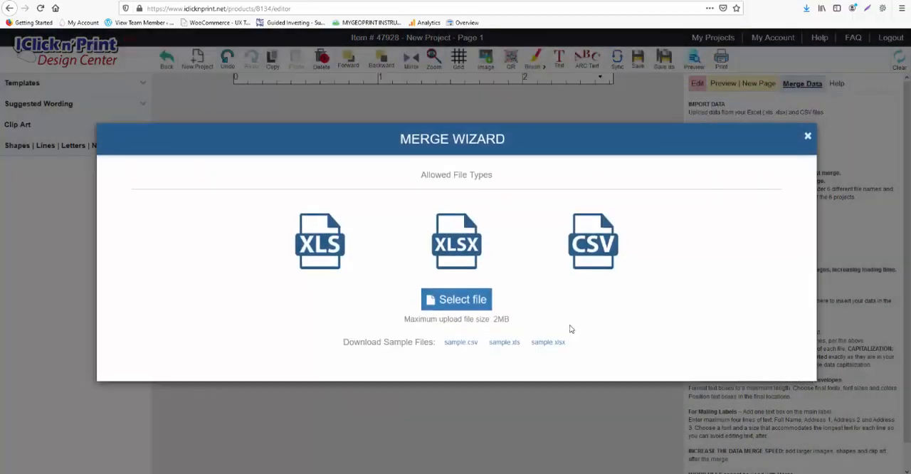
left_click(464, 301)
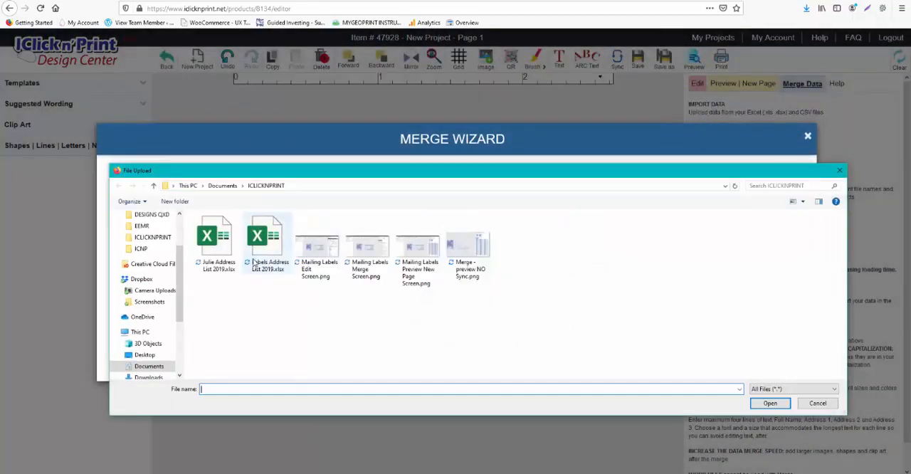
left_click(215, 246)
double_click(215, 245)
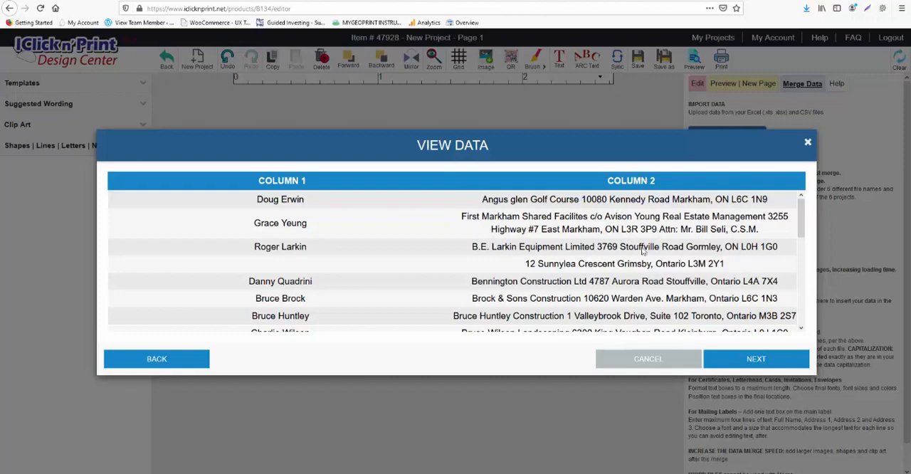
- Map the name column to First Name Last Name and the address column to Address 1, and merge the data into the labels
left_click(745, 361)
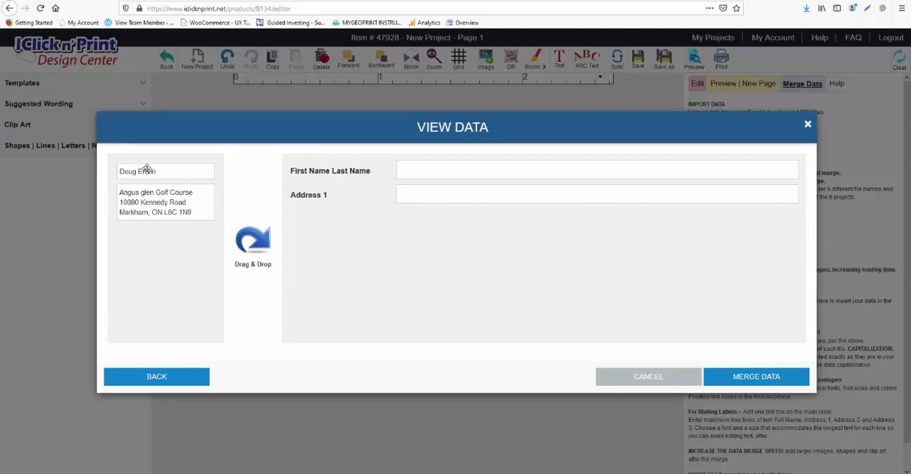
left_click_drag(146, 171, 419, 178)
left_click_drag(178, 172, 434, 168)
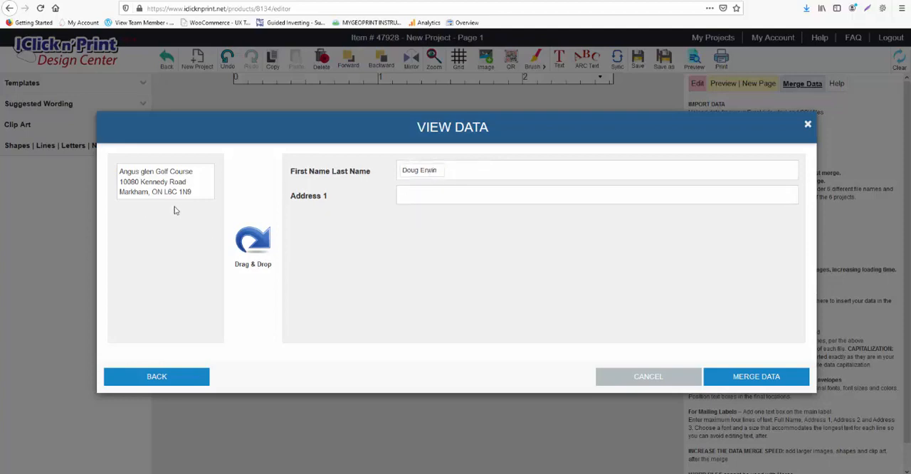
left_click_drag(148, 192, 426, 204)
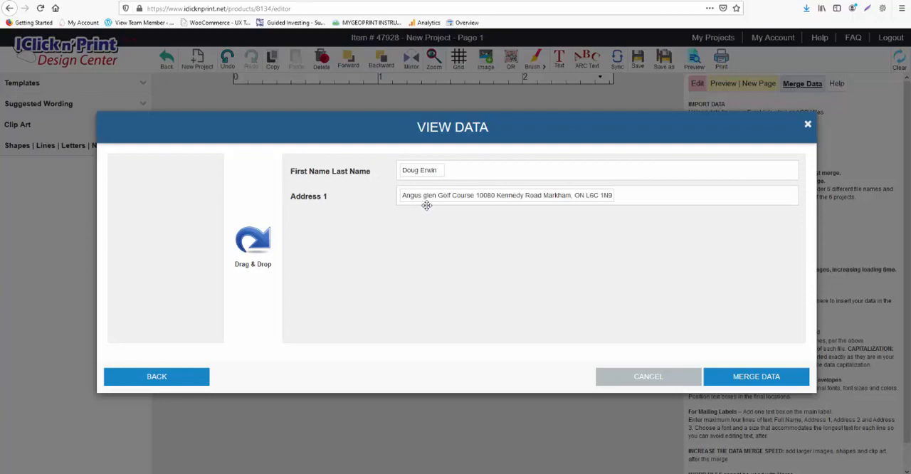
left_click(741, 377)
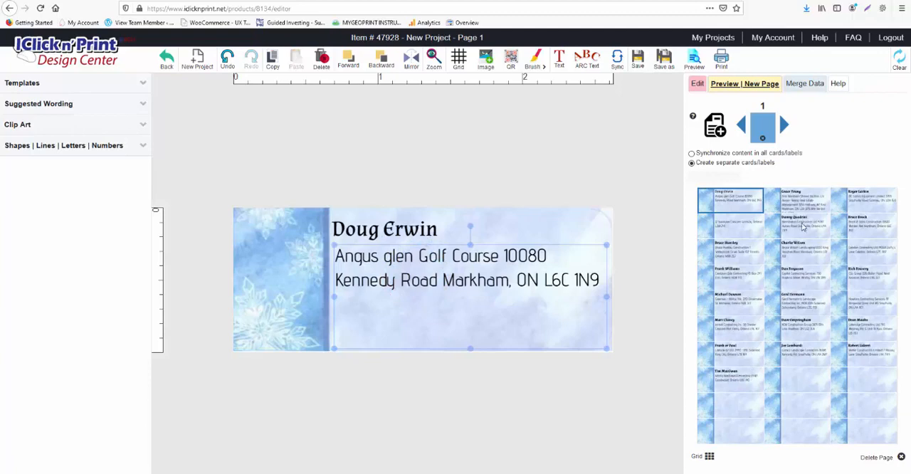
- On the second label, shorten the address box from its lower edge and reposition it so all five address lines fit on the label
left_click(817, 205)
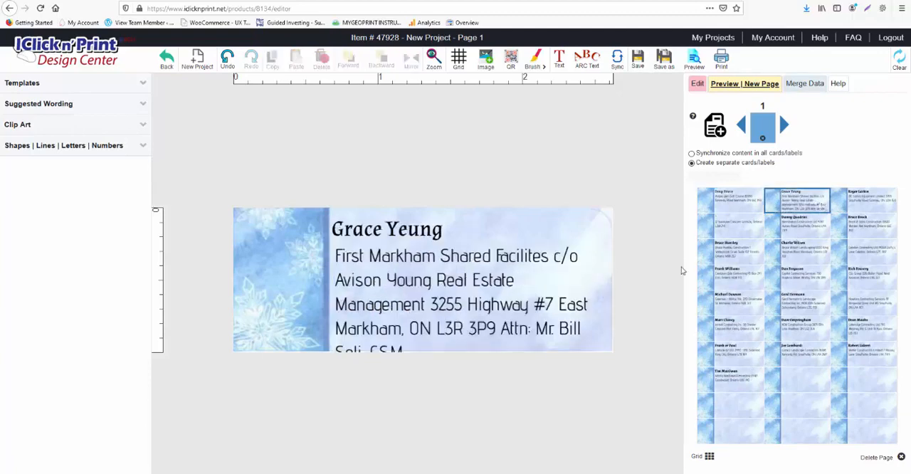
left_click(526, 298)
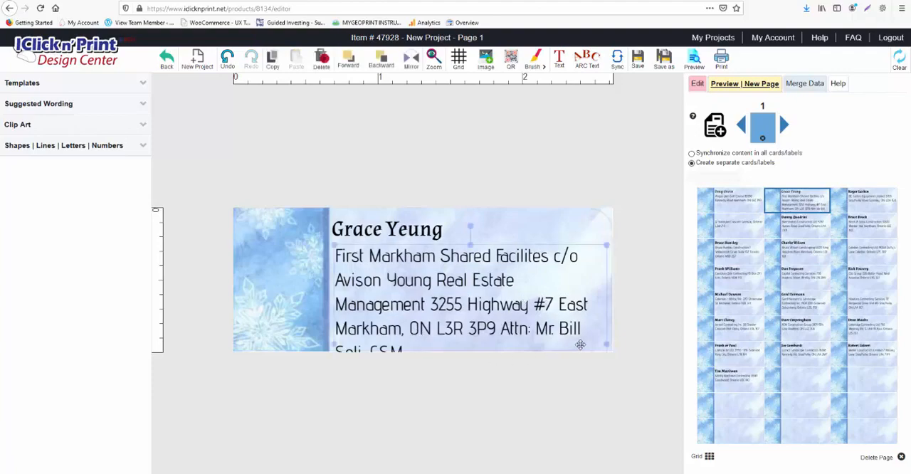
left_click_drag(370, 261, 382, 320)
left_click(390, 336)
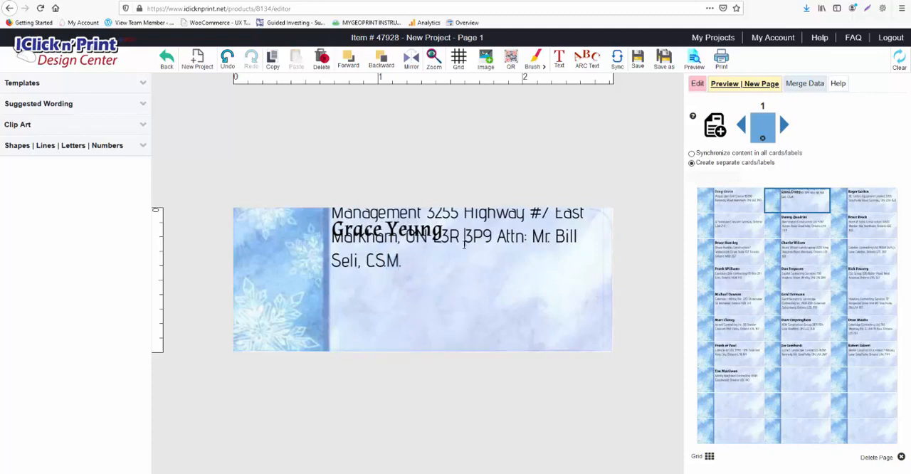
left_click(480, 223)
left_click(544, 239)
left_click(602, 246)
left_click(618, 256)
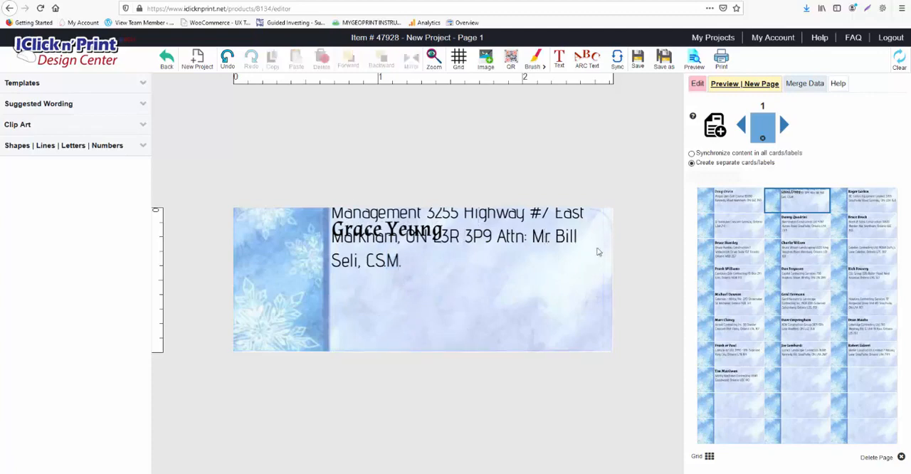
left_click(581, 231)
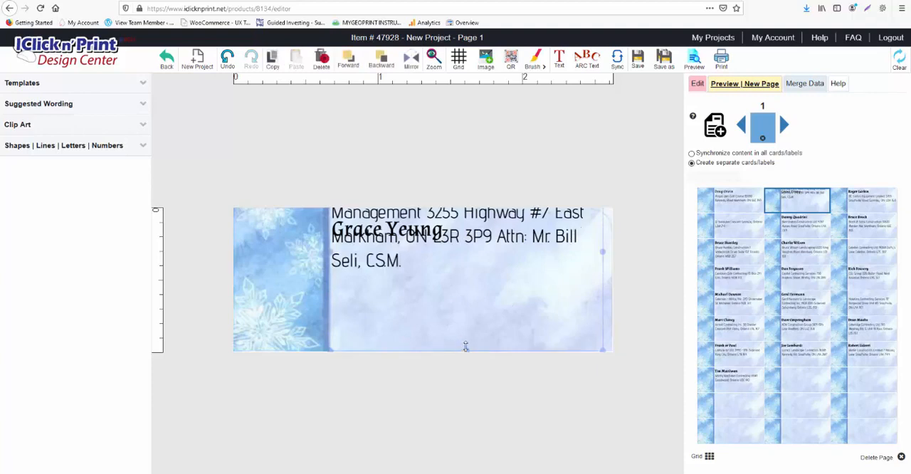
left_click_drag(465, 346, 462, 272)
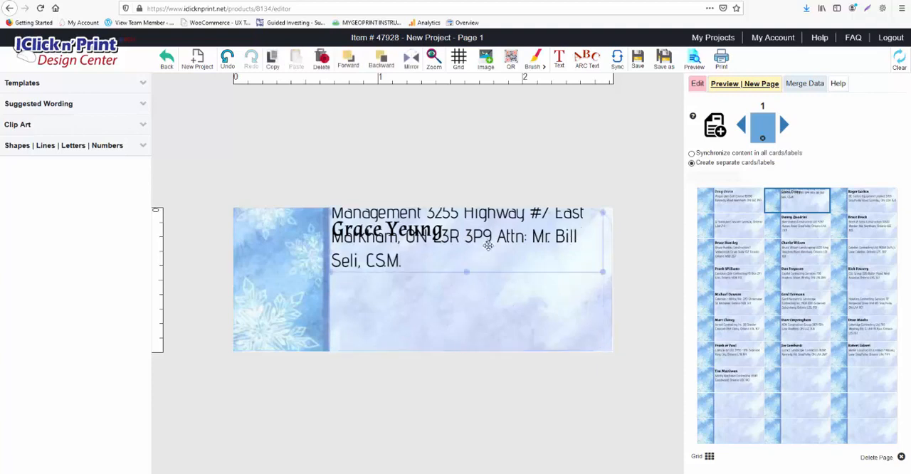
left_click_drag(500, 232, 505, 286)
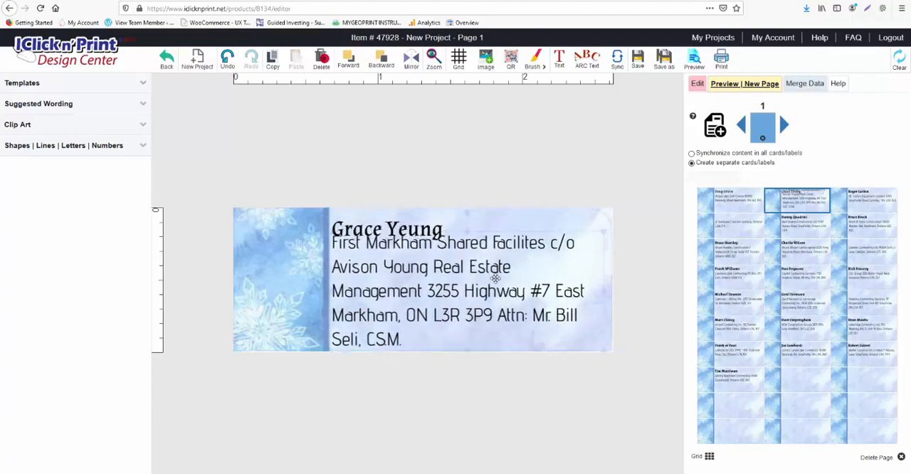
- Move the second label's name box up against the label's upper edge, keeping it left-aligned with the address below
left_click(402, 222)
left_click_drag(402, 222, 403, 217)
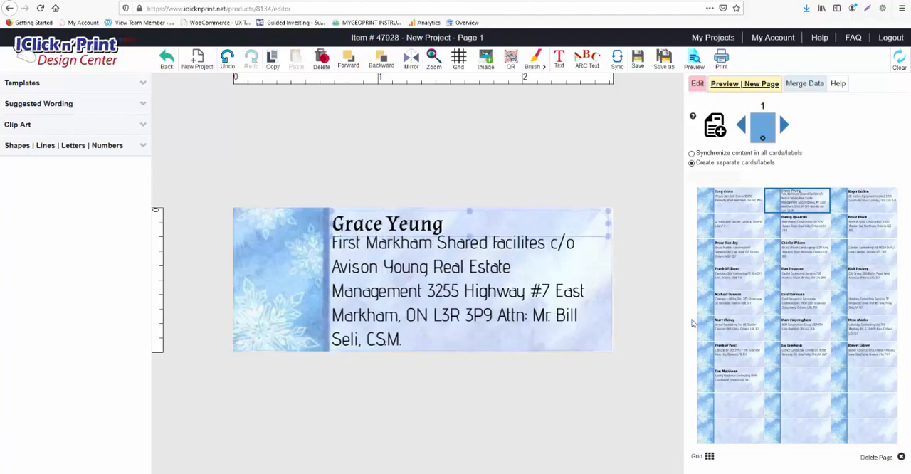
left_click_drag(452, 233, 453, 225)
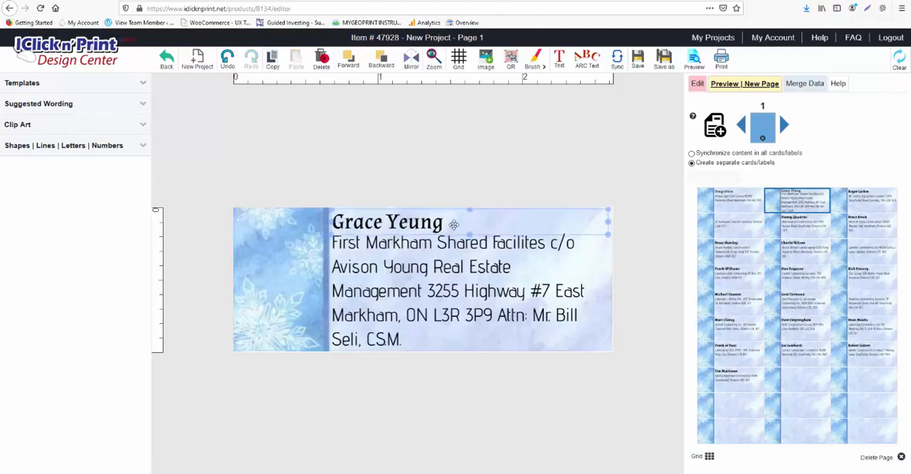
key("Right")
key("Right")
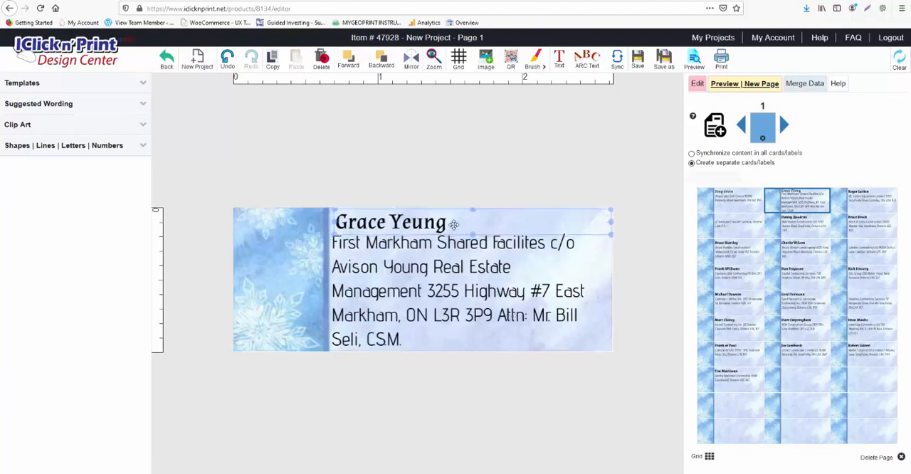
key("Left")
key("Left")
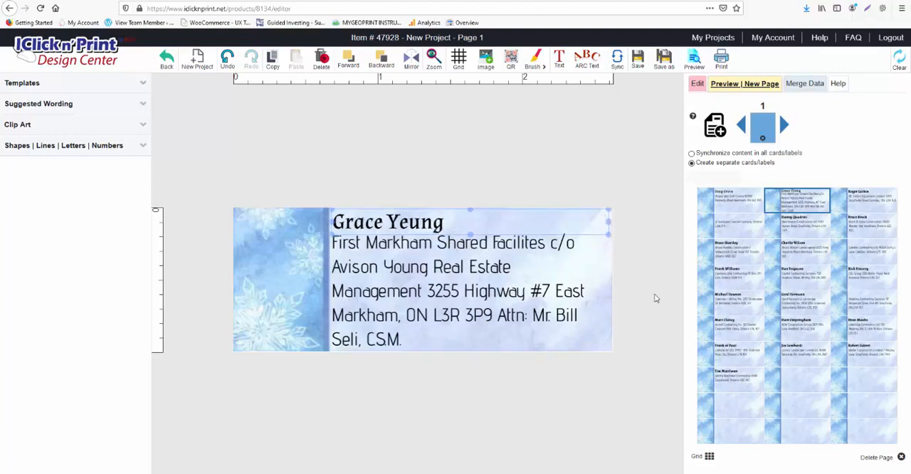
- On the fourth label, remove the comma after the city and break the address so the province starts the second line
left_click(862, 200)
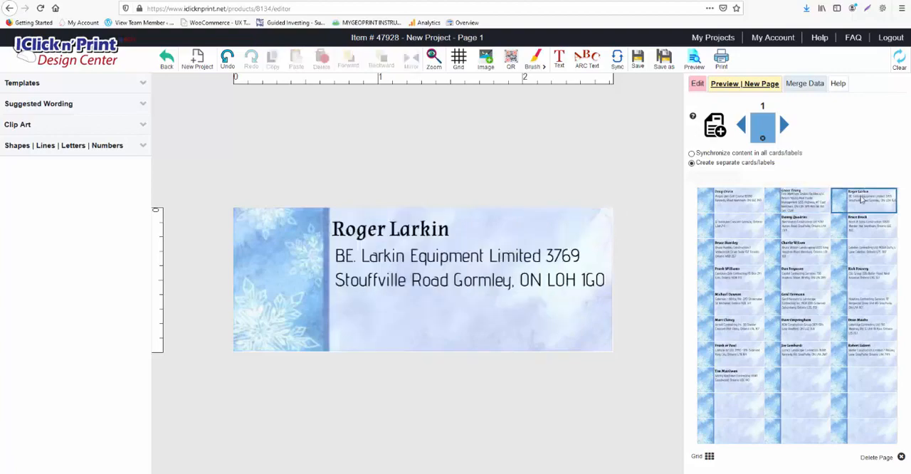
left_click(737, 229)
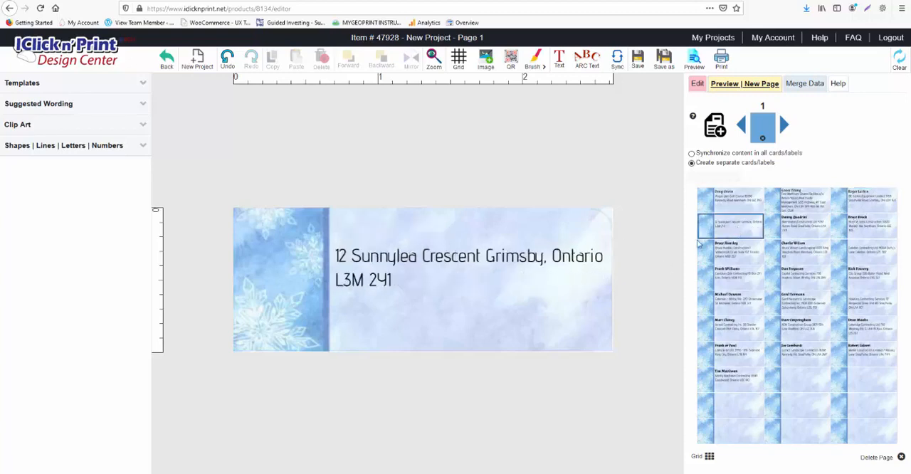
double_click(553, 249)
left_click(551, 256)
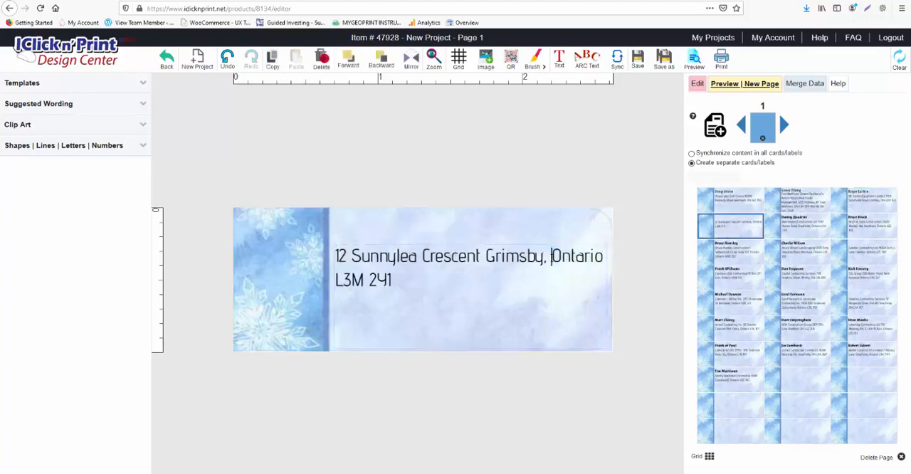
key("BackSpace")
key("BackSpace")
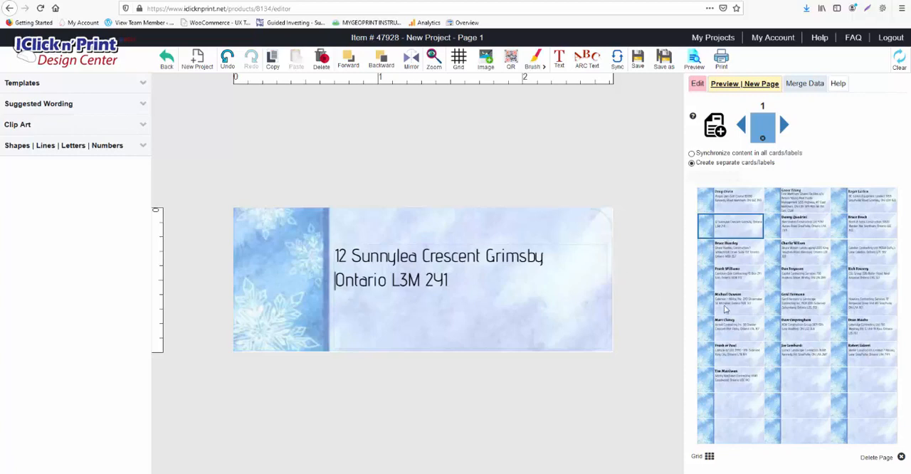
- Try adding a text box with filler text below the fourth label's address and clear its contents
left_click(363, 231)
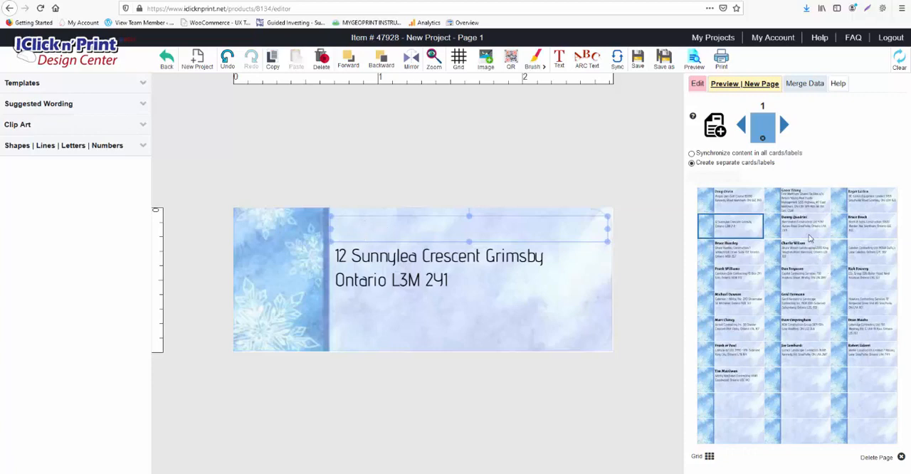
left_click(562, 57)
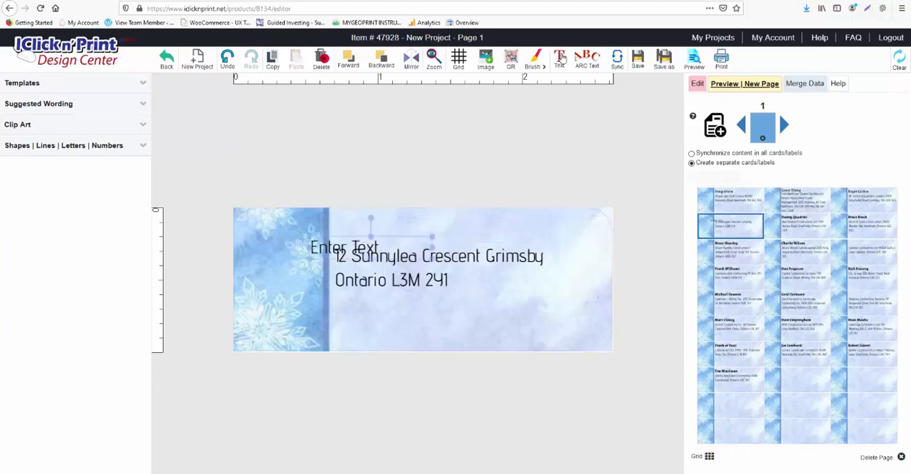
left_click_drag(384, 239, 352, 314)
key("BackSpace")
type("mkkmkmk")
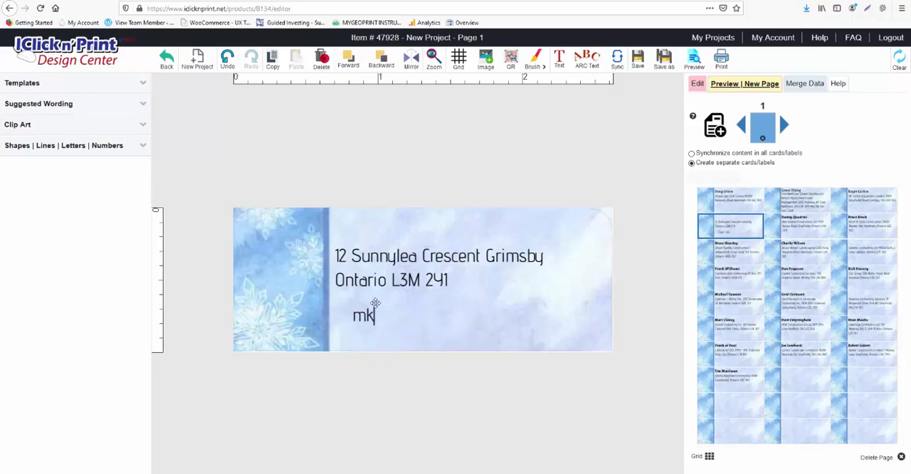
key("BackSpace")
key("BackSpace")
key("BackSpace")
key("BackSpace")
key("BackSpace")
key("BackSpace")
key("BackSpace")
left_click(429, 334)
double_click(429, 322)
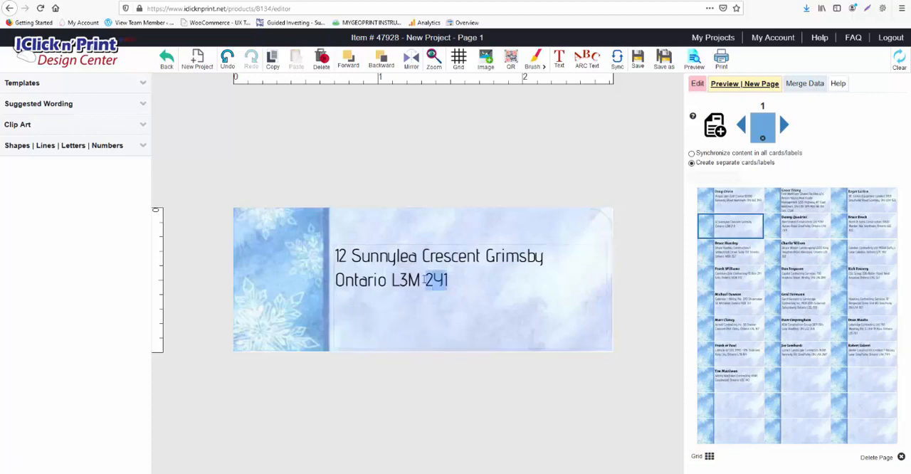
- Delete the empty text box on the fourth label and move the address box slightly higher, just beside the snowflake border
left_click(431, 250)
left_click(542, 327)
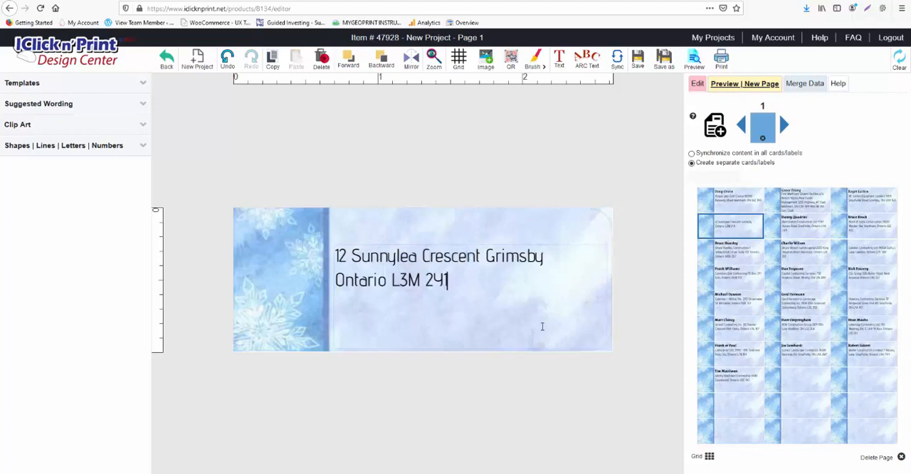
left_click(569, 228)
left_click_drag(580, 267, 566, 209)
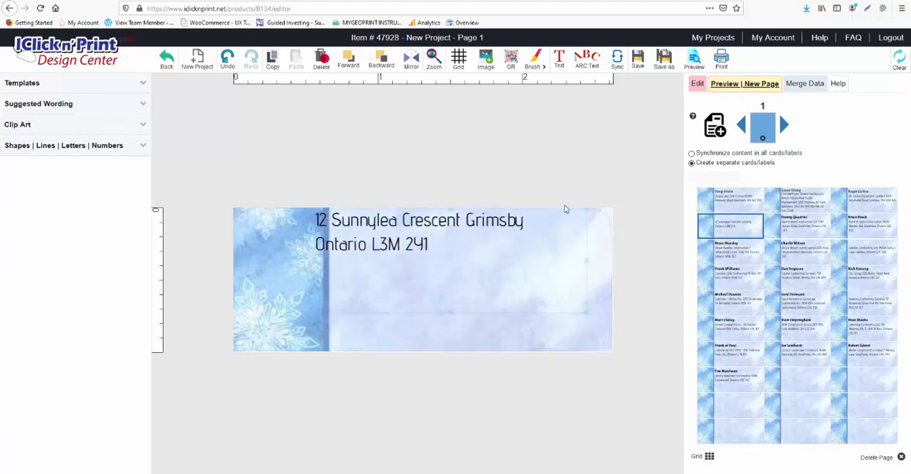
left_click(514, 345)
left_click(422, 312)
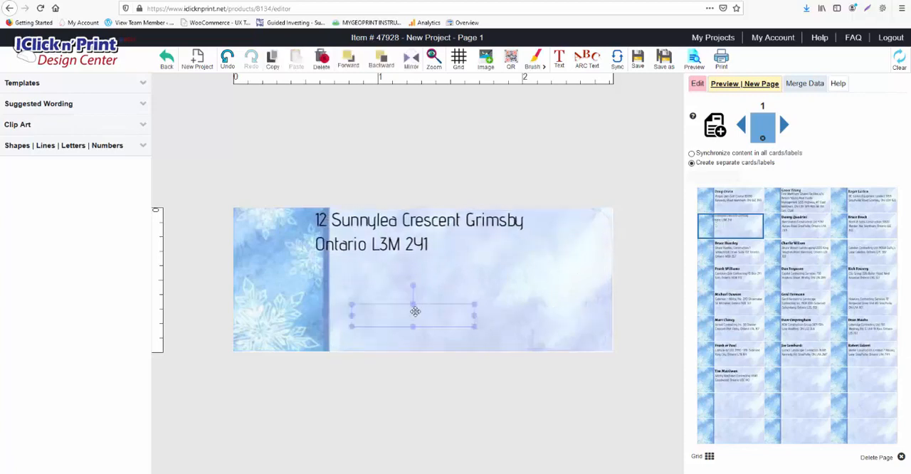
key("Delete")
left_click_drag(412, 251, 432, 284)
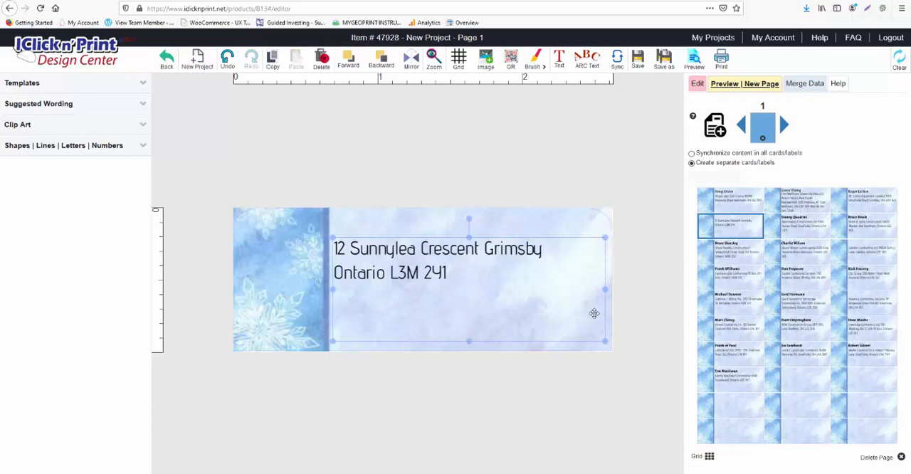
- Open several merged labels in the third to sixth rows of the sheet to check how their text fits
left_click(802, 250)
left_click(876, 258)
left_click(863, 282)
left_click(801, 279)
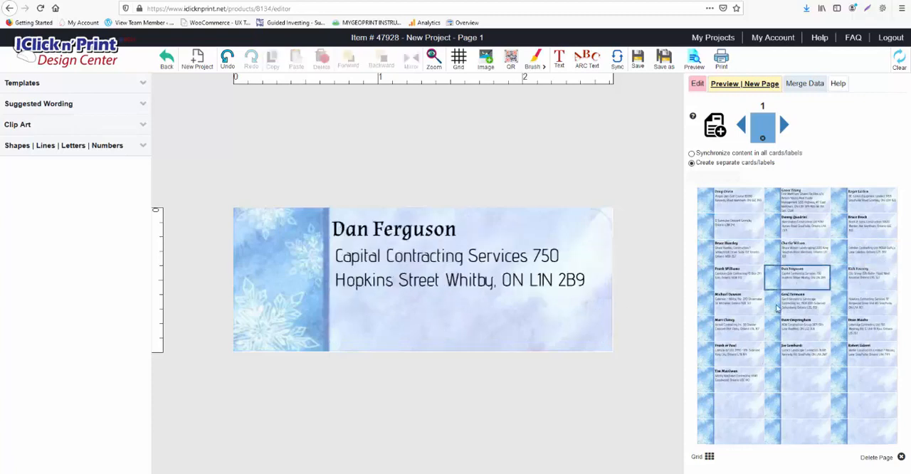
left_click(778, 306)
left_click(738, 311)
left_click(745, 333)
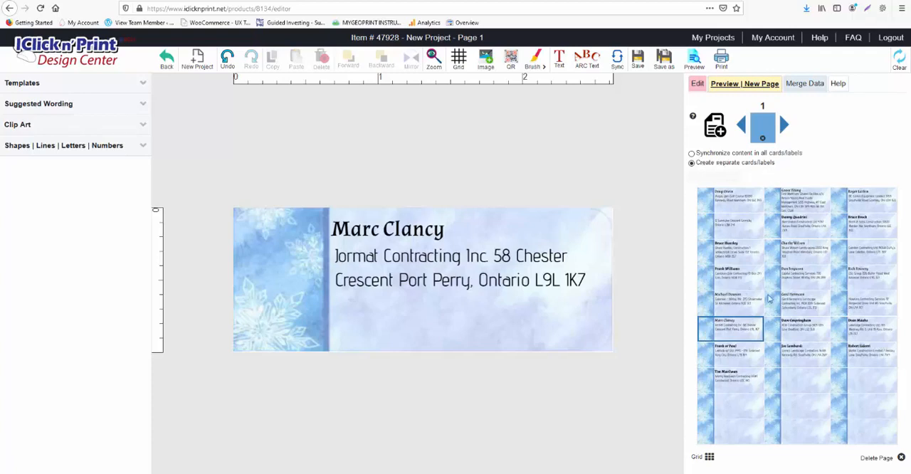
- Clear the first label's content and synchronize the blank design across the sheet, ending with separate labels enabled
left_click(730, 193)
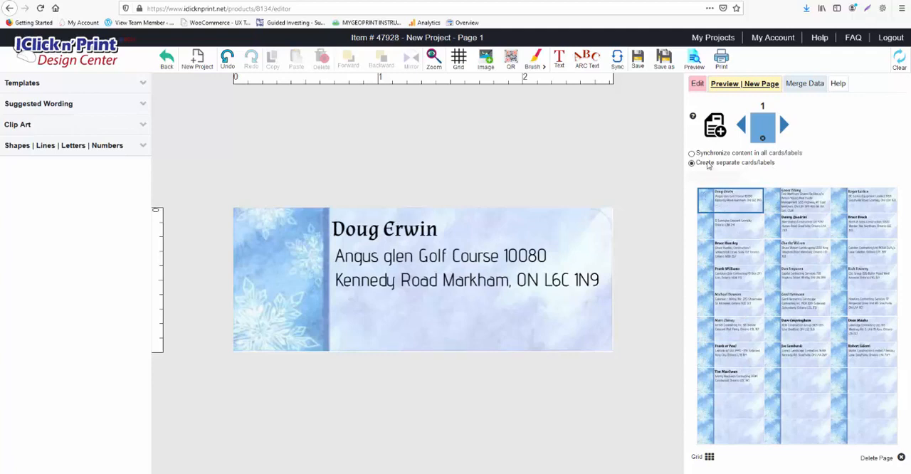
left_click(899, 61)
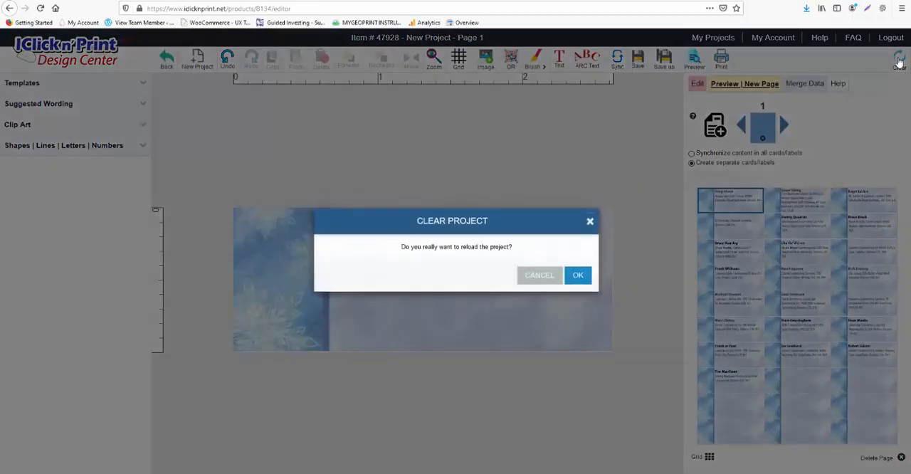
left_click(584, 280)
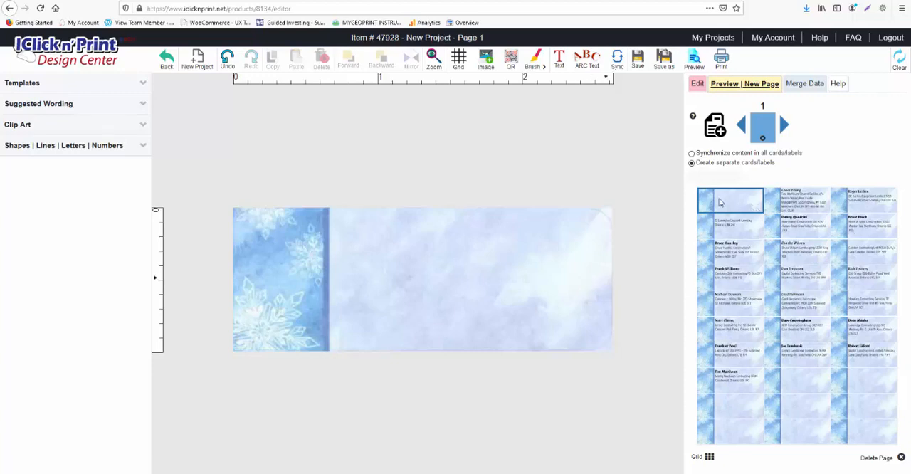
left_click(692, 154)
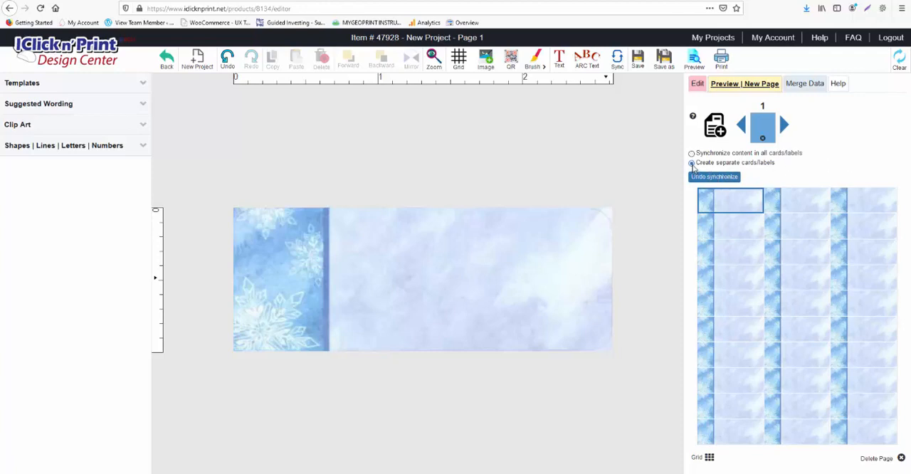
left_click(692, 164)
left_click(805, 83)
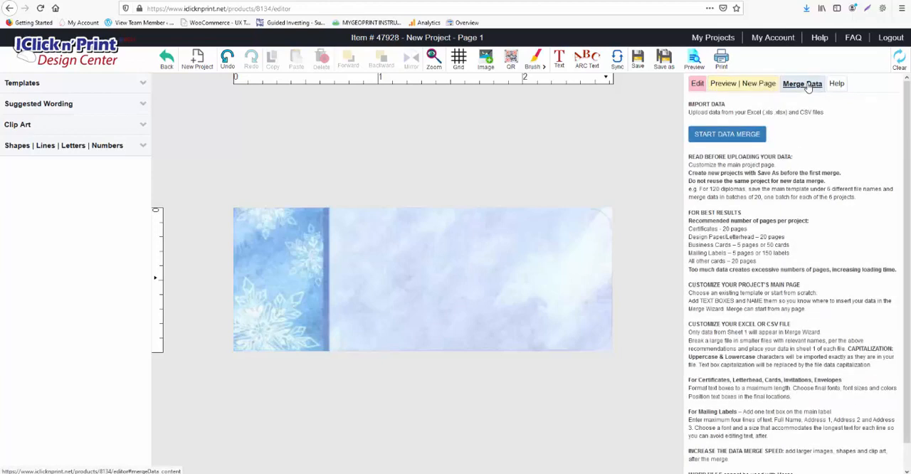
left_click(721, 137)
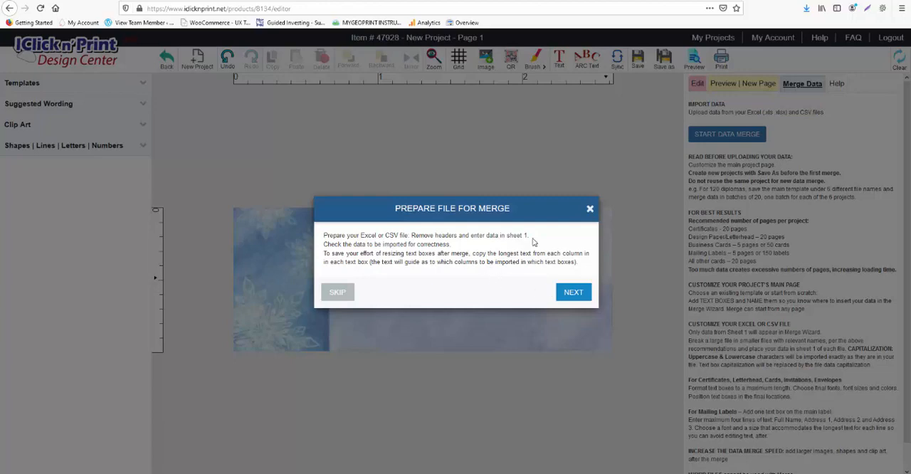
left_click(590, 211)
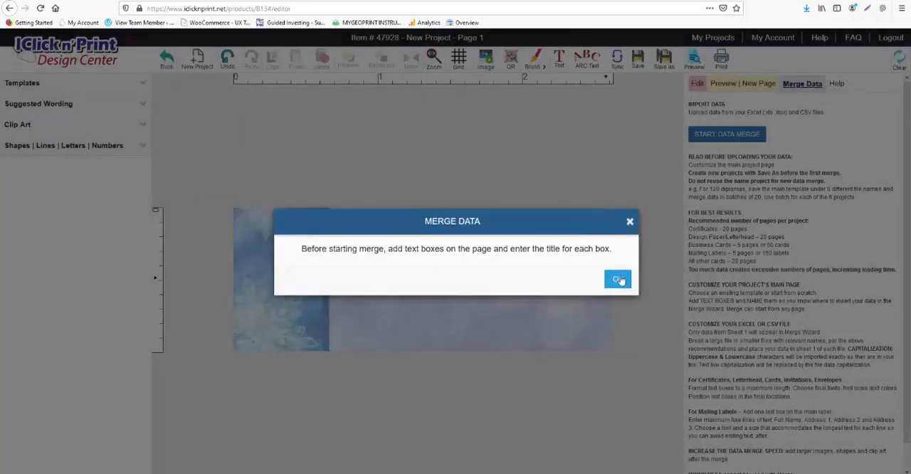
left_click(619, 280)
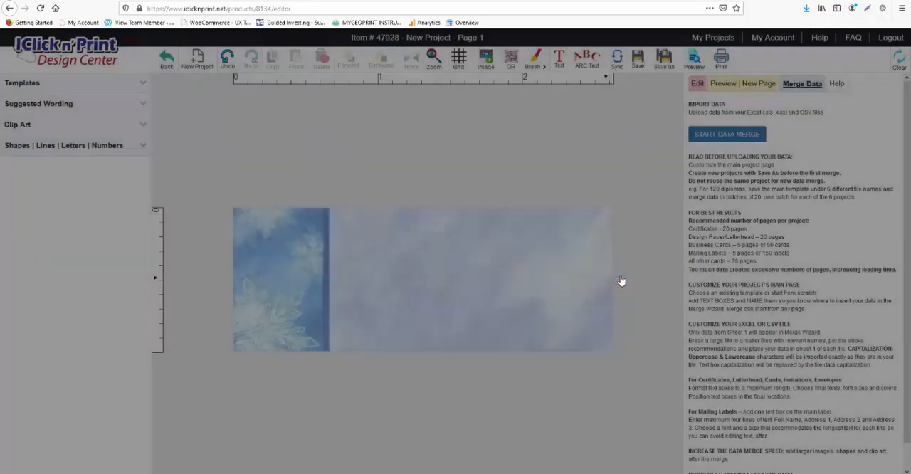
- Add a one-line text box along the label's upper edge and a larger one below it filling the area beside the snowflake border
left_click(560, 58)
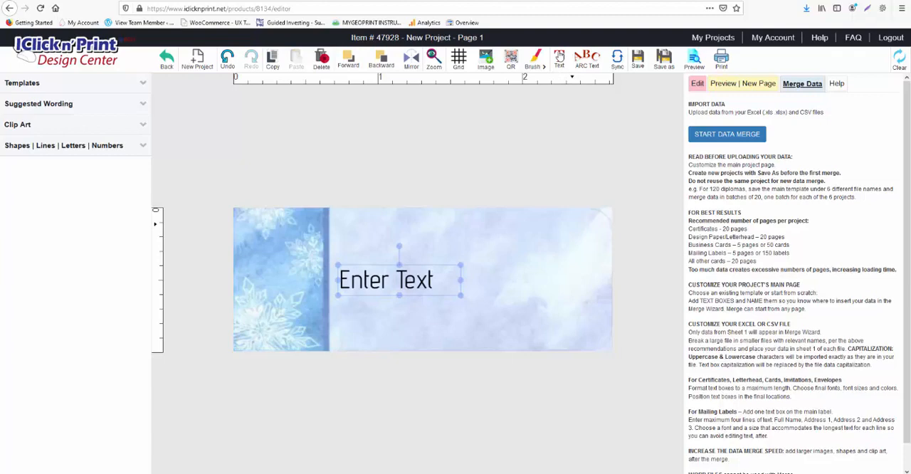
left_click_drag(430, 283, 430, 237)
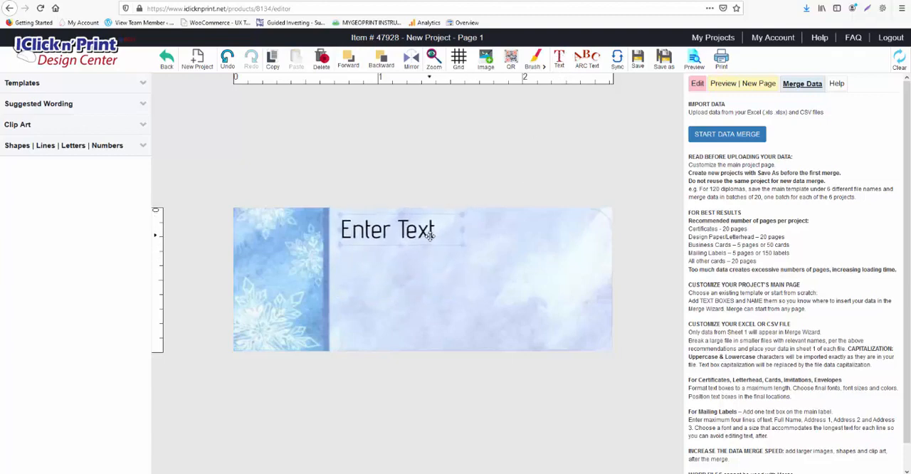
left_click(559, 63)
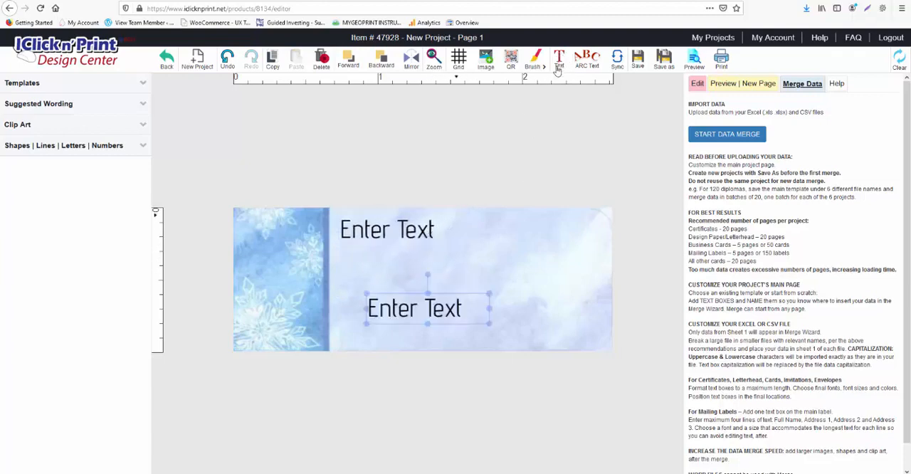
left_click_drag(446, 311, 603, 346)
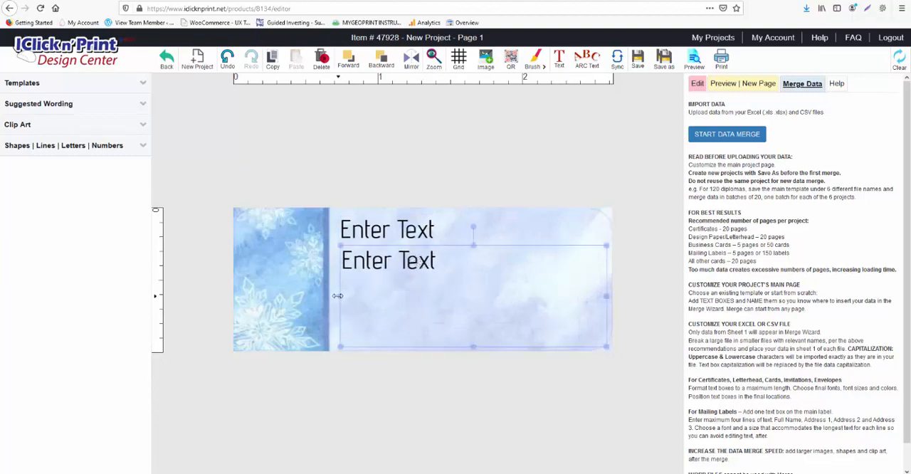
left_click_drag(339, 296, 333, 295)
- Widen the upper text box to span the area beside the snowflake border and replace its text with "Name"
left_click(380, 228)
left_click_drag(462, 229, 613, 230)
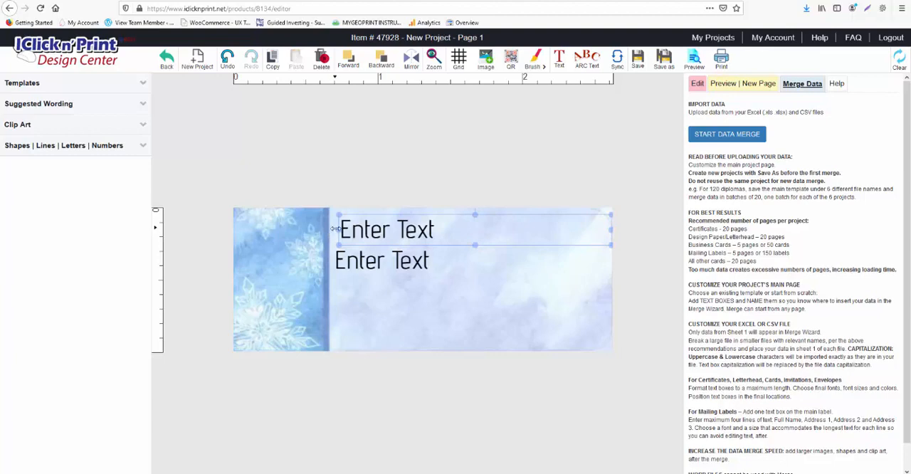
left_click_drag(335, 228, 327, 229)
left_click_drag(442, 225, 331, 228)
type("Name")
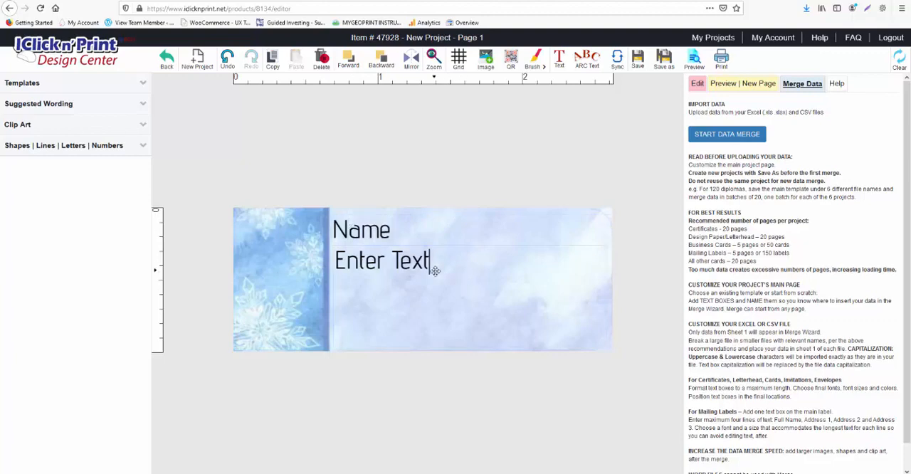
- Replace the lower text box's placeholder text with "Address"
left_click_drag(432, 265, 333, 272)
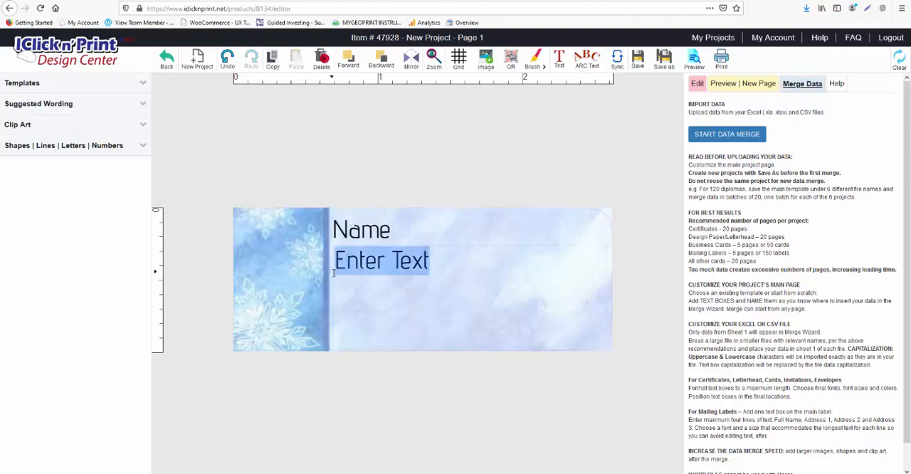
type("Addre")
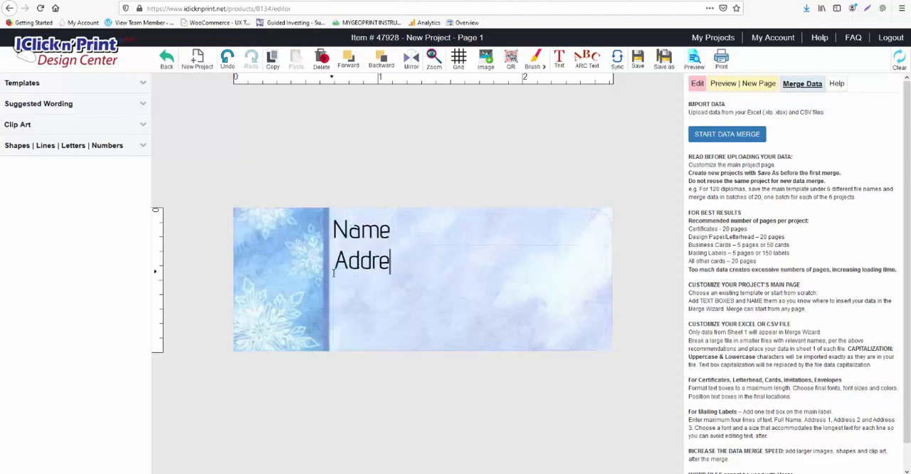
type("d")
key("BackSpace")
type("ss")
- Start the data merge and load the spreadsheet file containing the names and addresses
left_click(709, 142)
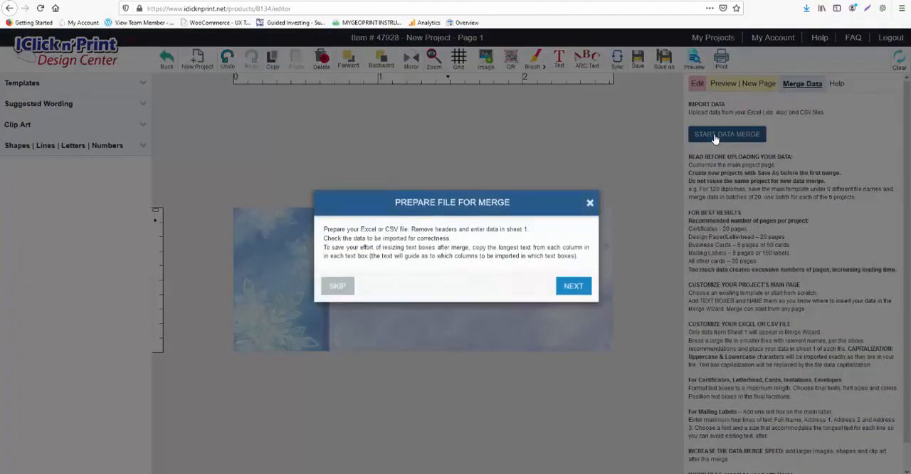
left_click(567, 290)
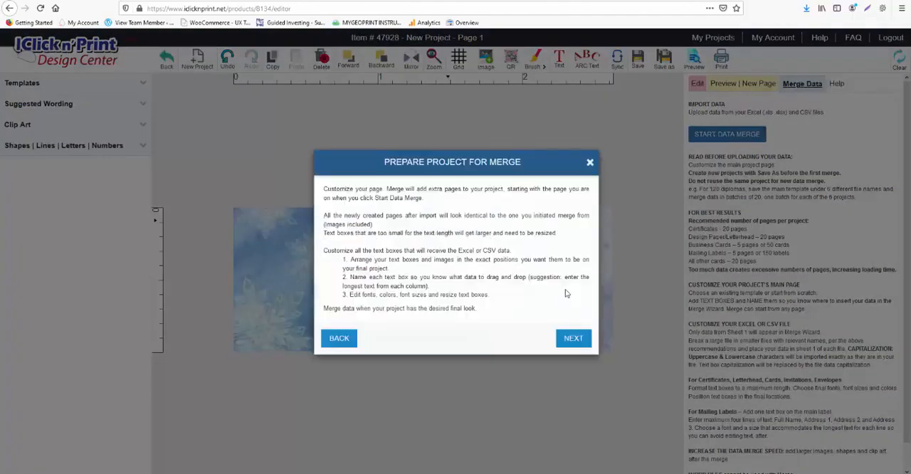
left_click(574, 337)
left_click(576, 331)
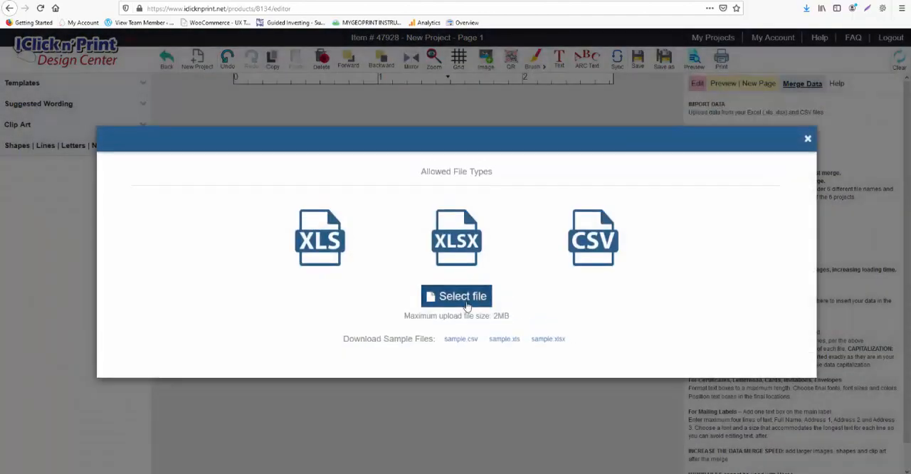
left_click(464, 305)
double_click(221, 249)
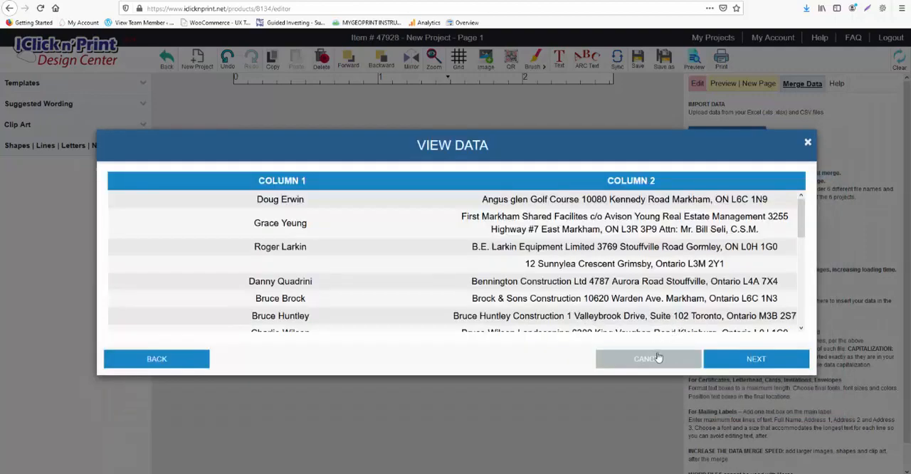
- Assign the first data column to the Name box and the second to the Address box, and merge the data
left_click(739, 360)
left_click_drag(162, 171, 430, 165)
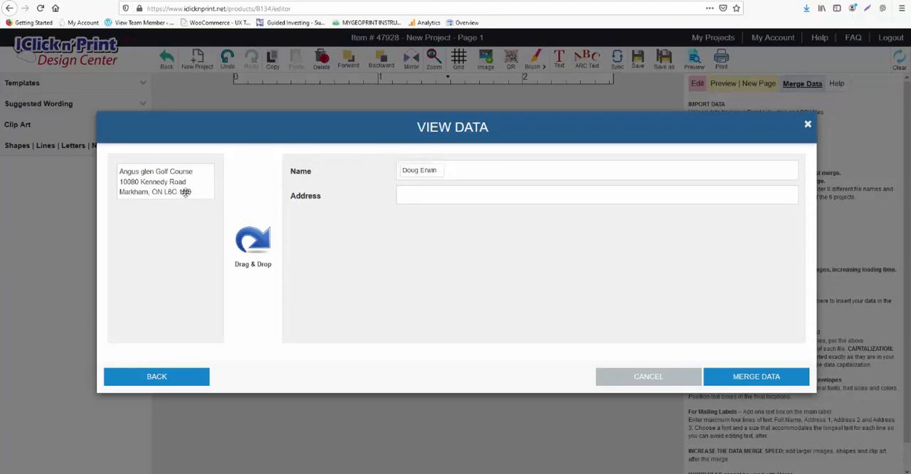
left_click_drag(186, 192, 455, 211)
left_click(756, 377)
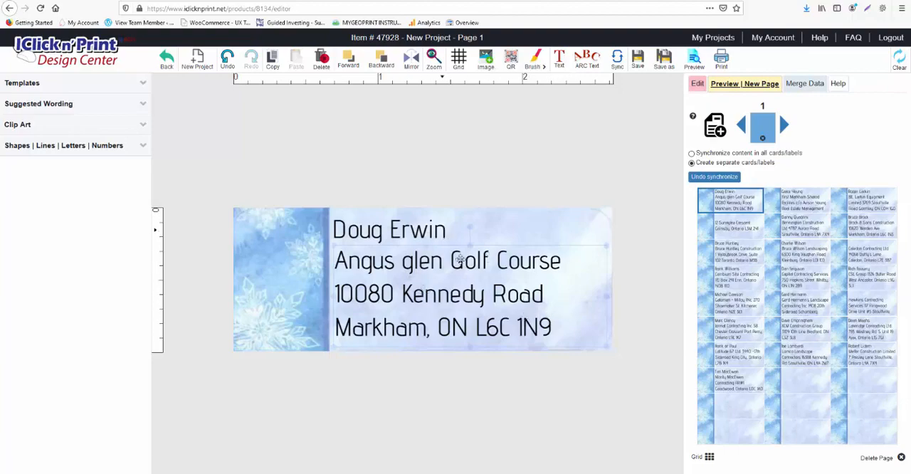
left_click(697, 84)
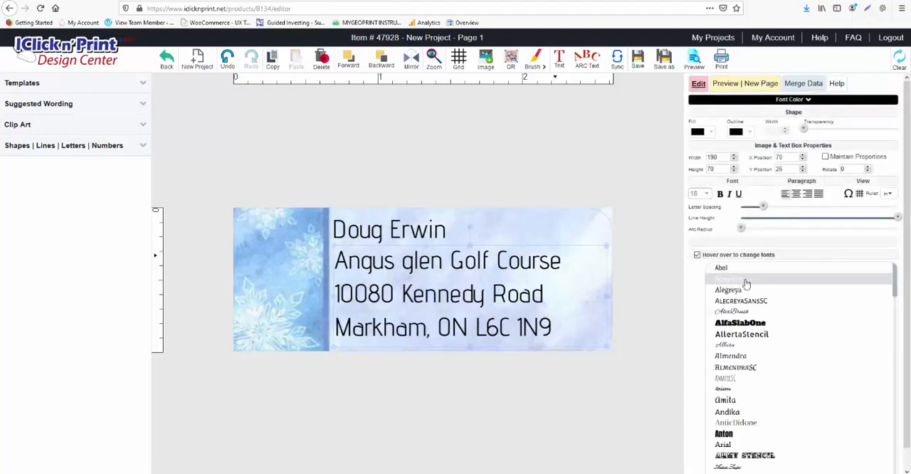
left_click(761, 84)
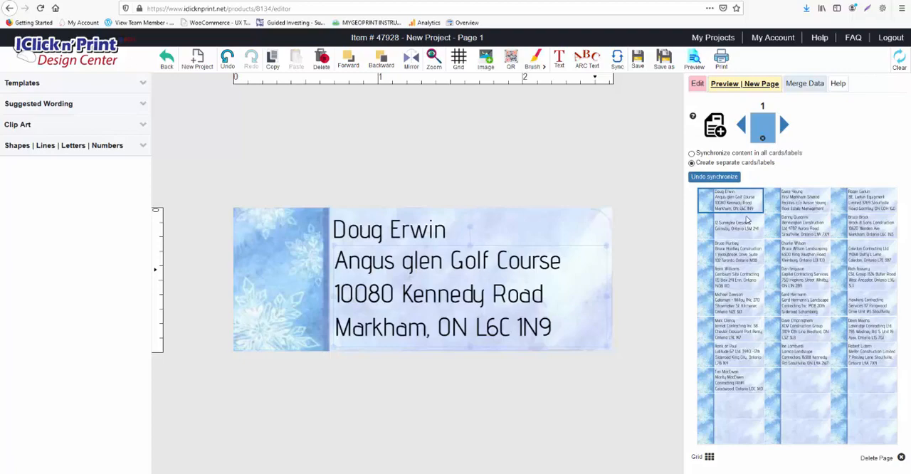
left_click(804, 84)
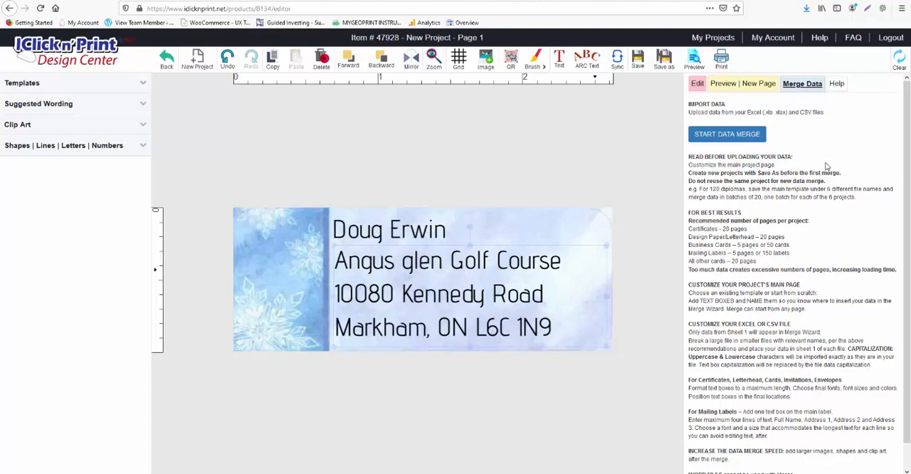
left_click(832, 90)
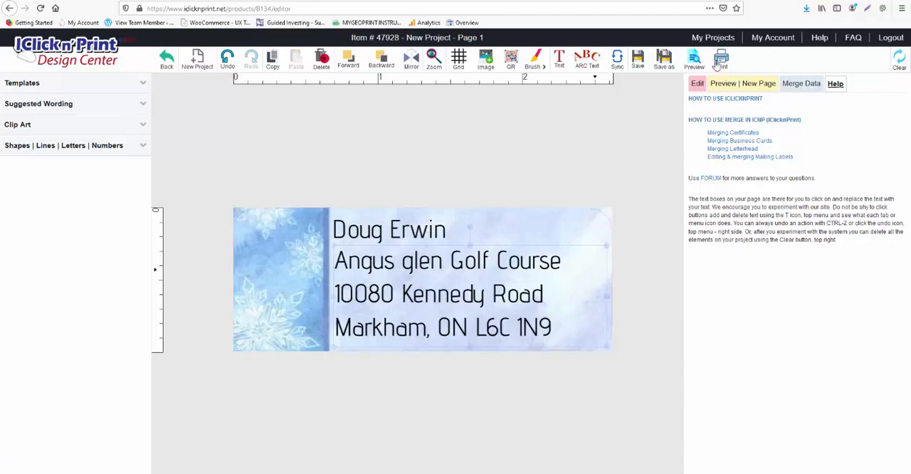
left_click(726, 84)
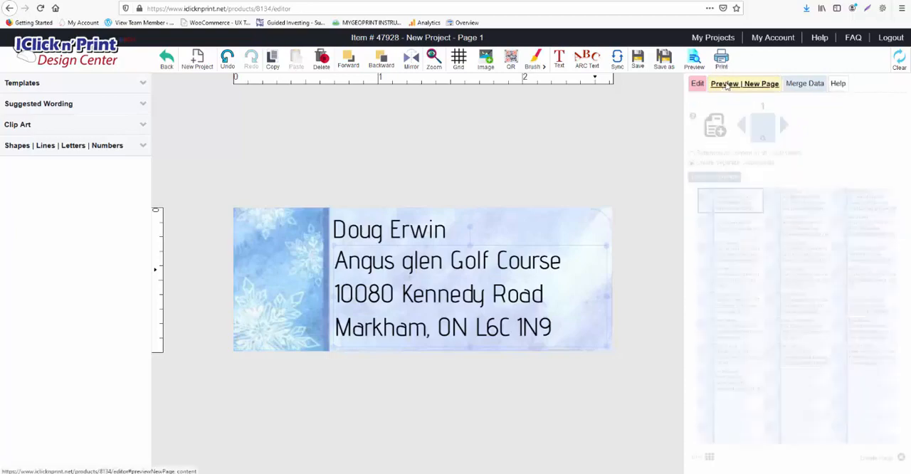
- Check how the merged addresses fit in the print preview and return to editing the middle label of the fifth row
left_click(721, 61)
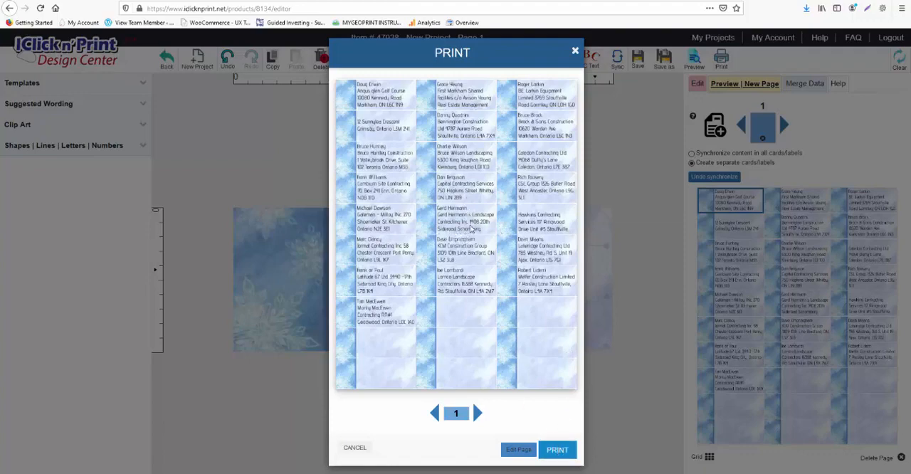
left_click(515, 449)
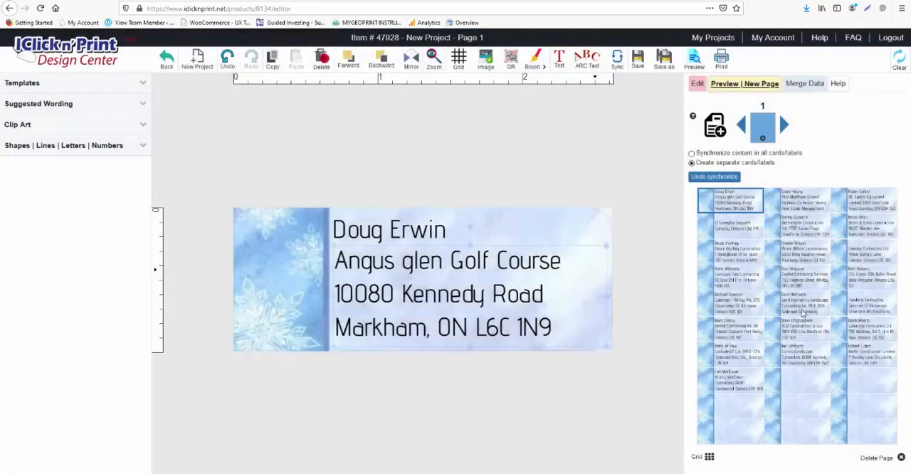
left_click(803, 310)
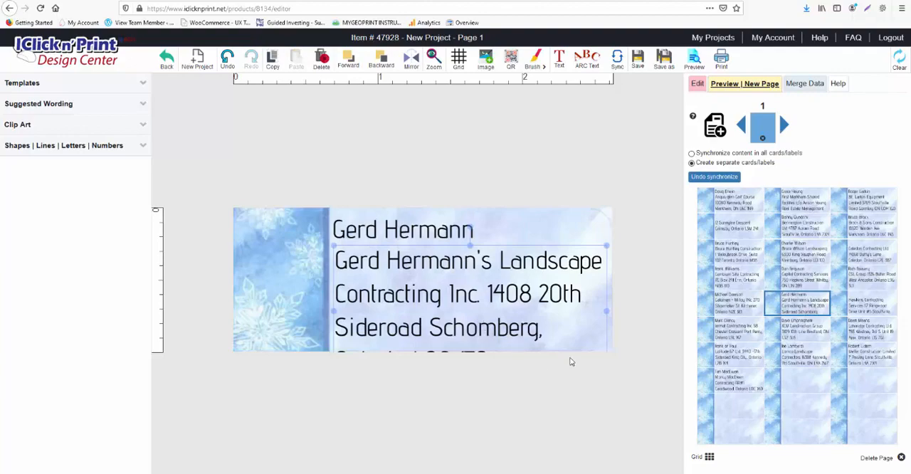
- Move the address text up until its last line fits on the label, and set its font size to 16
left_click_drag(369, 265, 371, 263)
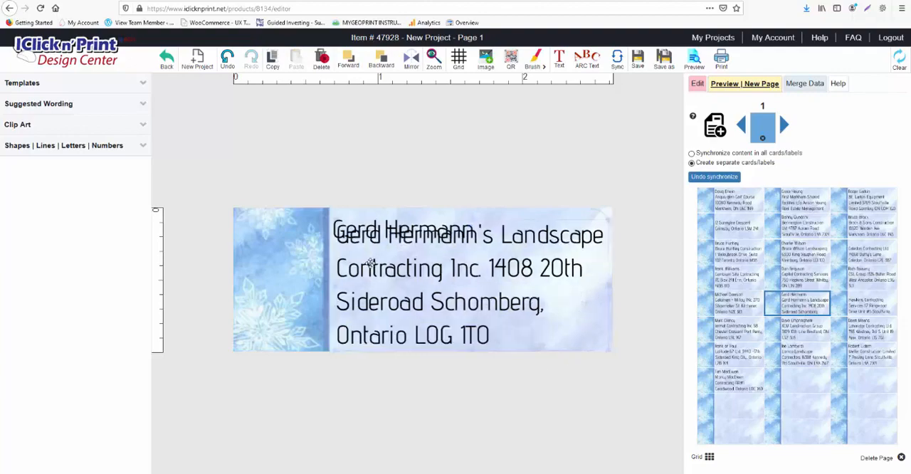
left_click(524, 335)
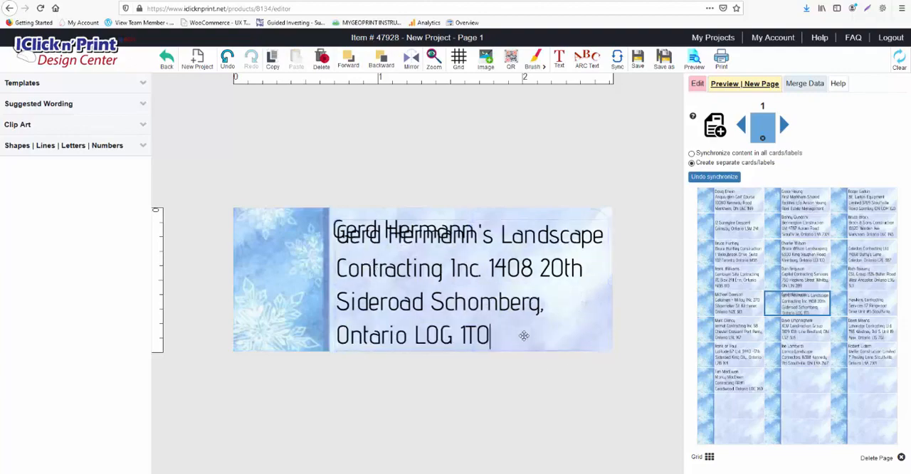
key("ctrl+shift+Left")
key("ctrl+shift+Left")
key("ctrl+shift+Left")
key("ctrl+shift+Left")
key("ctrl+shift+Left")
key("ctrl+shift+Left")
key("ctrl+shift+Left")
key("ctrl+shift+Left")
key("ctrl+shift+Left")
key("ctrl+shift+Left")
key("ctrl+shift+Left")
key("ctrl+shift+Left")
key("ctrl+shift+Left")
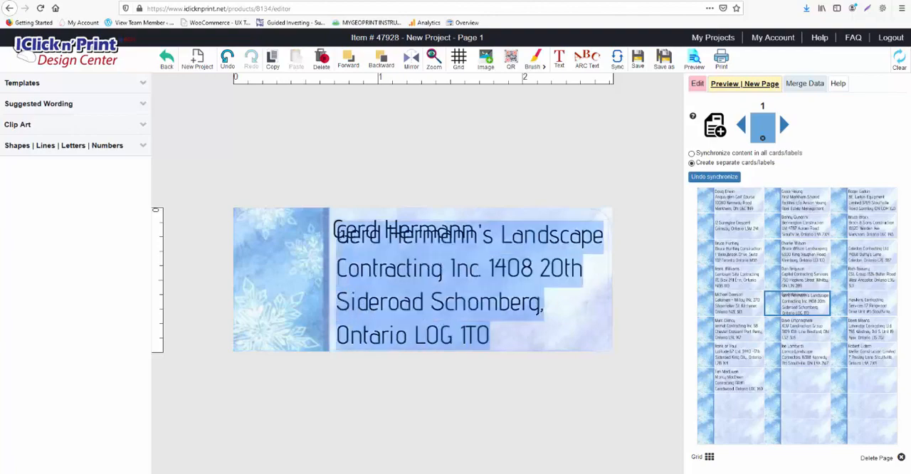
left_click(694, 85)
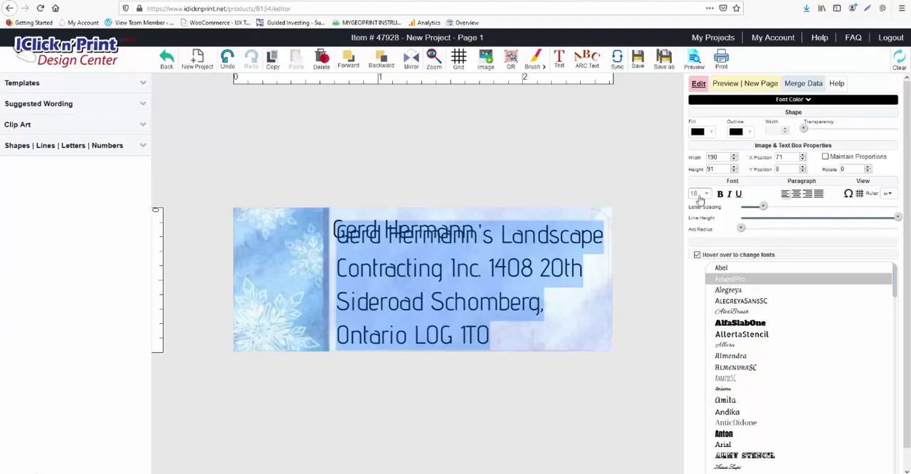
left_click(699, 196)
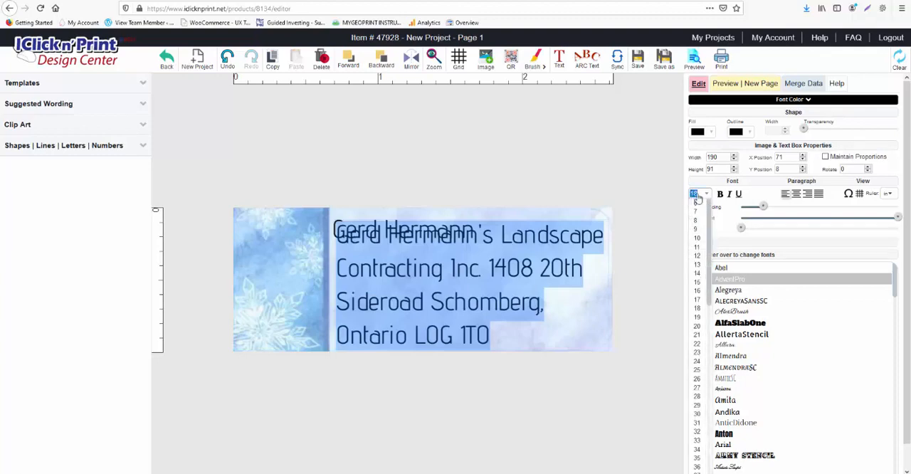
type("16")
key("Return")
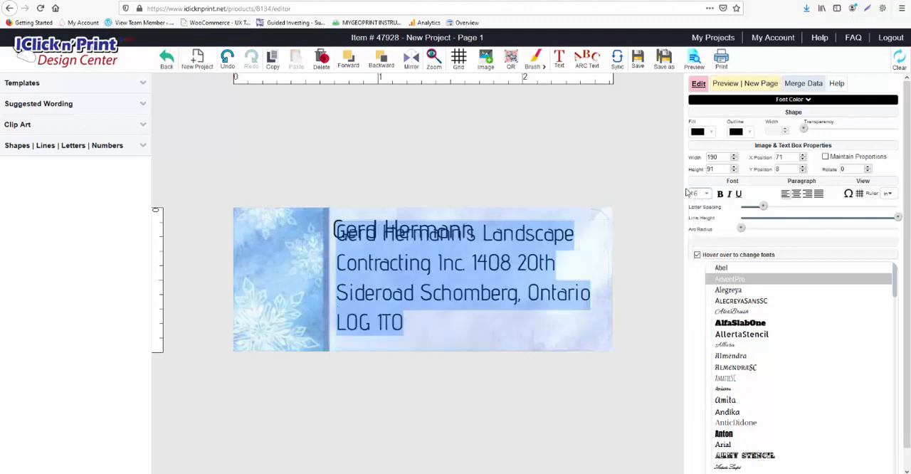
left_click(494, 289)
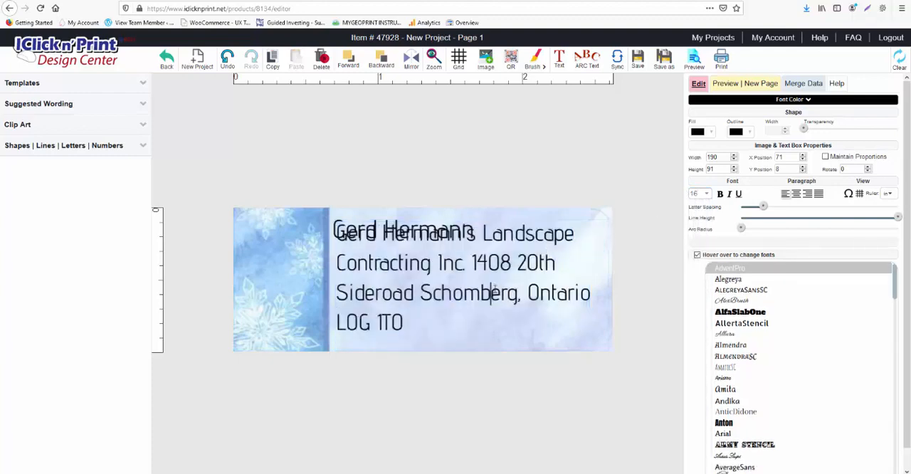
- Reduce the address box to a height of 80 from its upper edge, and move the name box up to Y position 1
left_click(553, 326)
left_click(338, 238)
left_click_drag(339, 251, 420, 263)
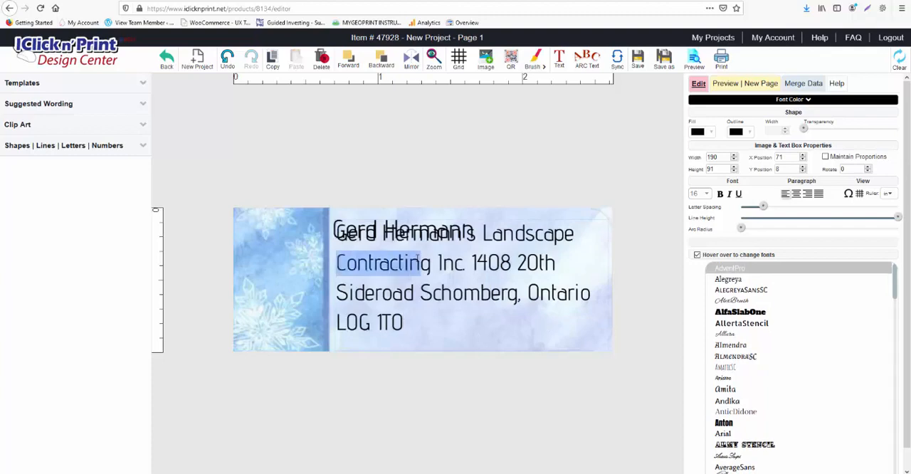
left_click(598, 228)
left_click(616, 214)
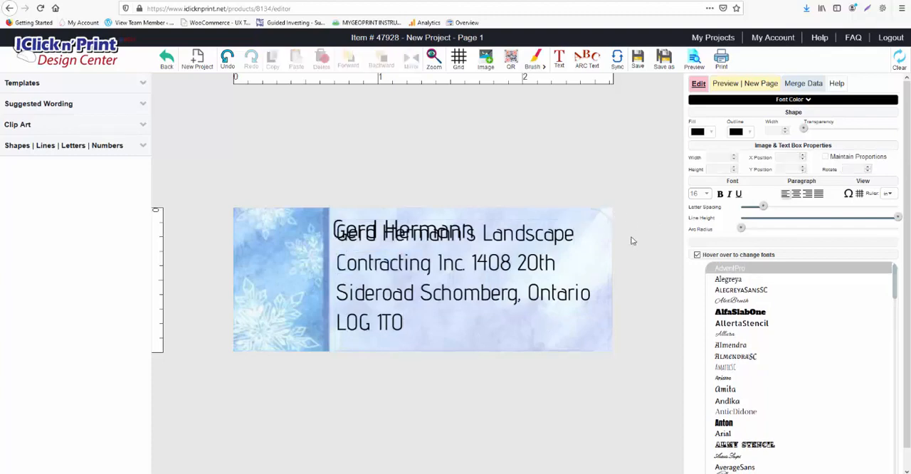
left_click(600, 252)
left_click_drag(599, 260, 598, 260)
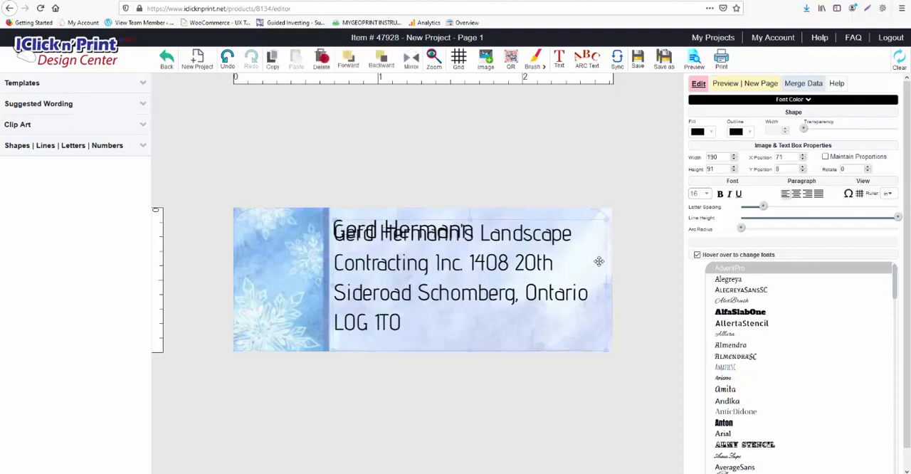
left_click_drag(469, 220, 474, 259)
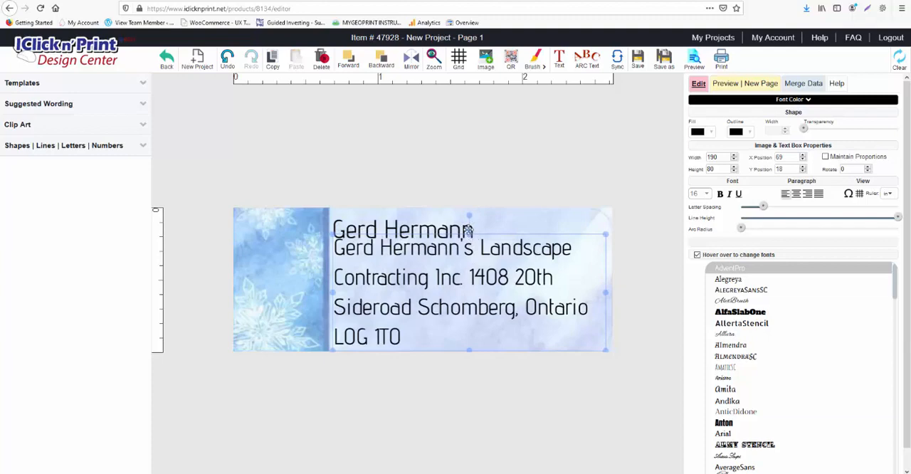
left_click(476, 230)
left_click_drag(468, 222, 481, 217)
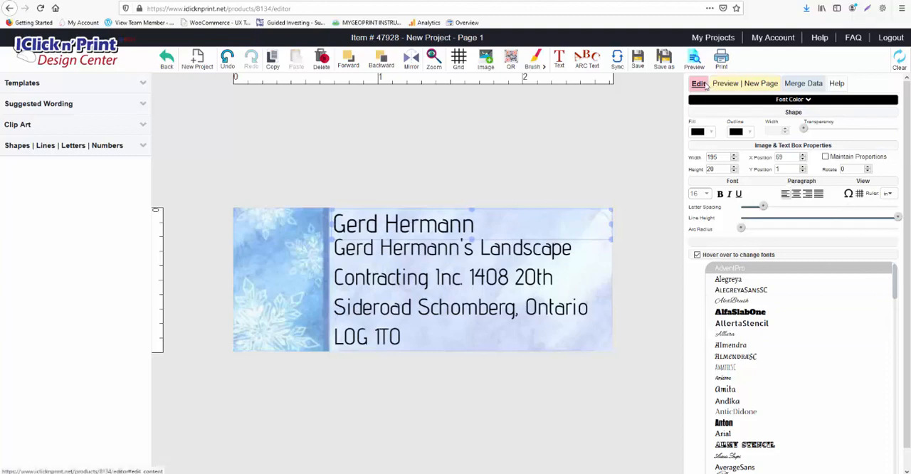
- Check the adjusted label in the sheet preview and send the sheet to print
left_click(728, 84)
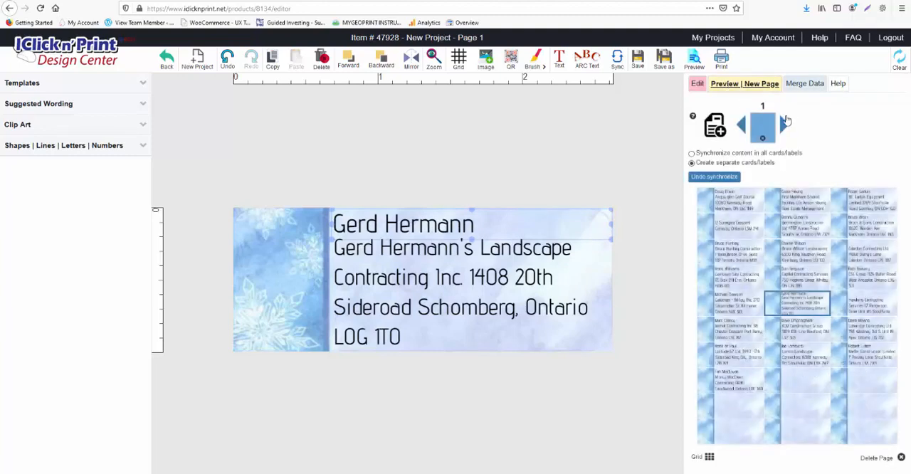
left_click(721, 63)
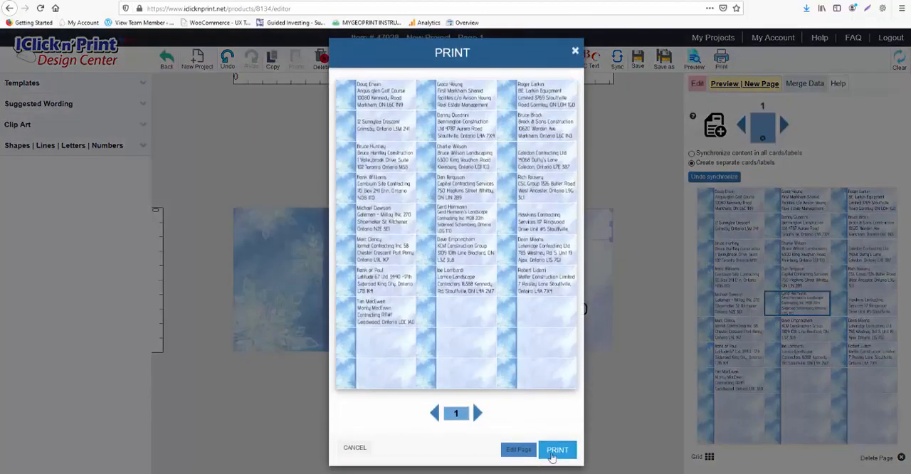
left_click(557, 449)
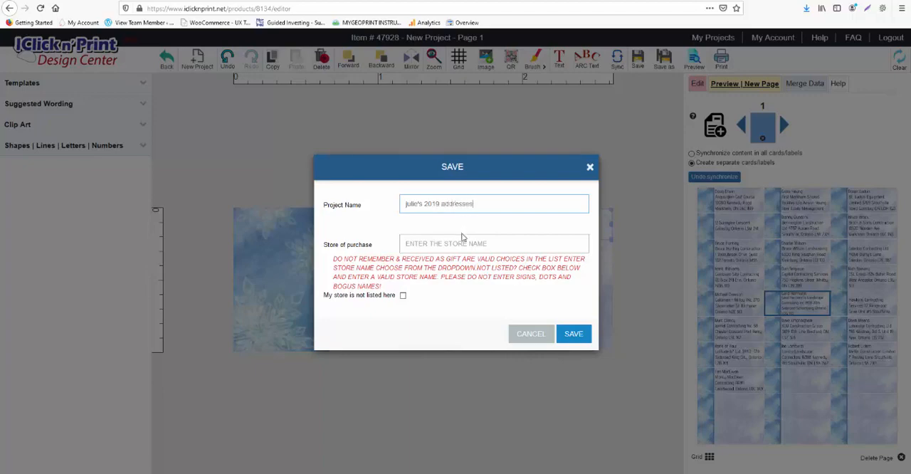
- Save the project under the owner's capitalized first name plus "2019 addresses", with GEOGRAPHICS.COM as the store of purchase
type("geo")
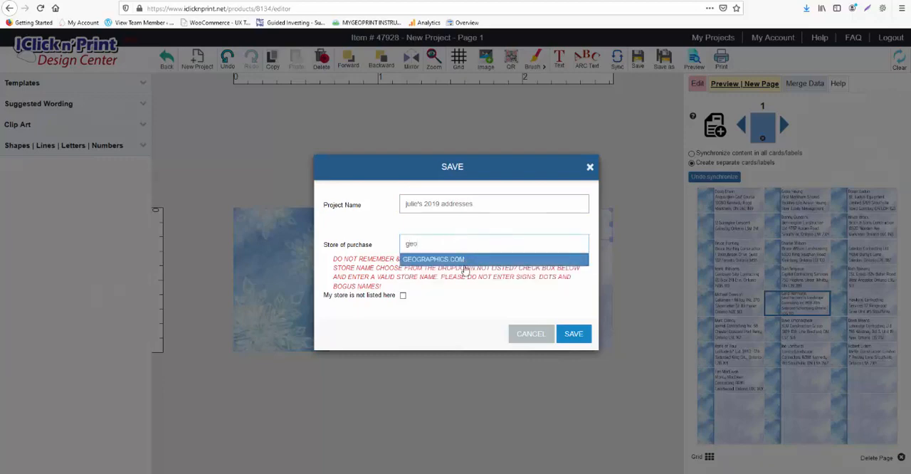
left_click(464, 261)
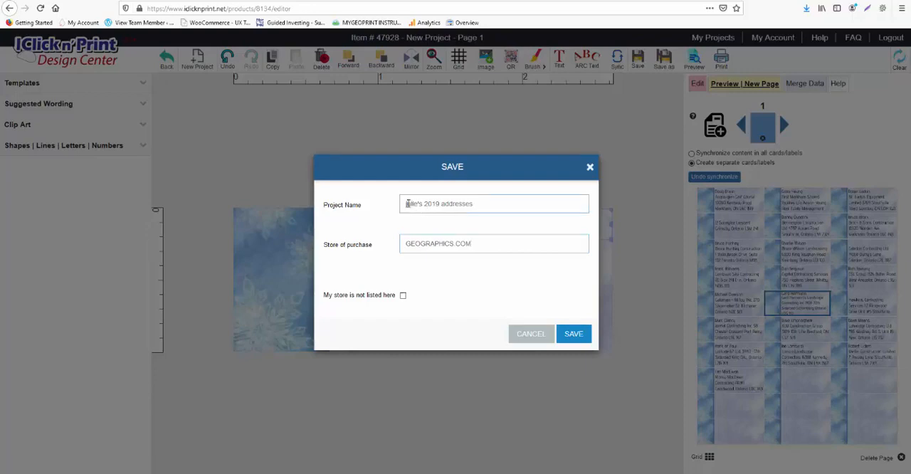
key("BackSpace")
type("J")
left_click(403, 295)
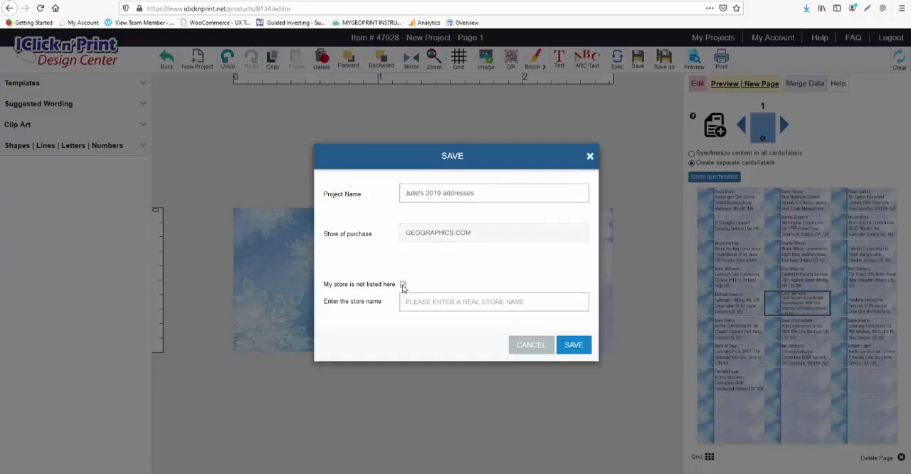
left_click(403, 286)
left_click(573, 336)
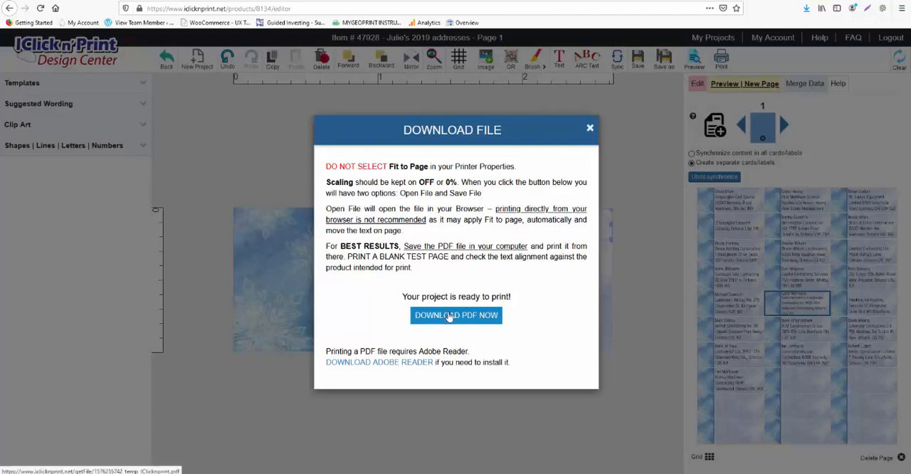
- Download the print-ready PDF and choose the ICLICKNPRINT folder in Documents as its save location
left_click(449, 316)
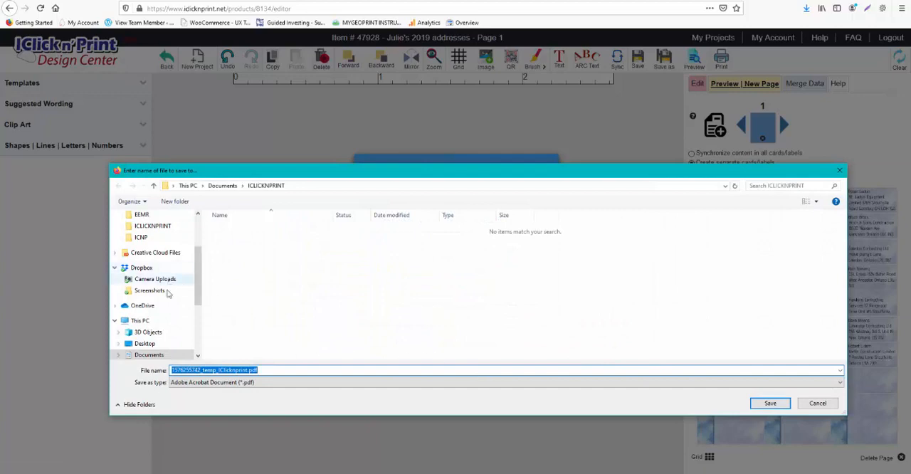
left_click_drag(198, 279, 190, 316)
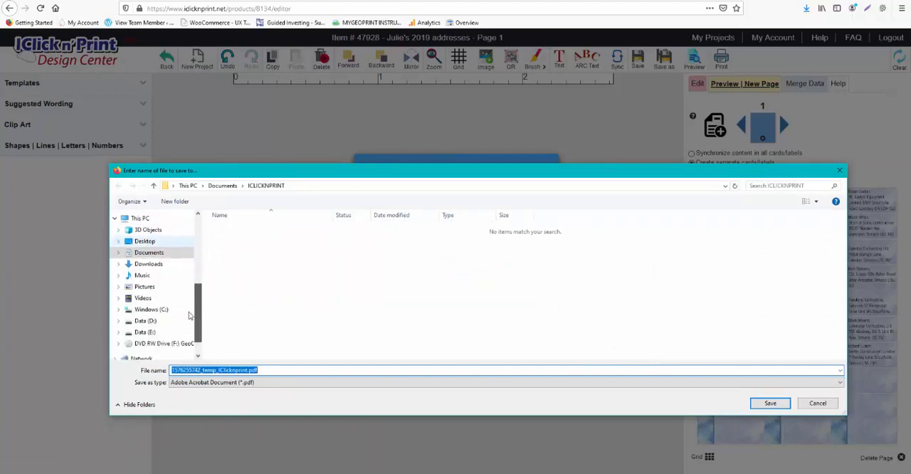
left_click(146, 242)
left_click(148, 253)
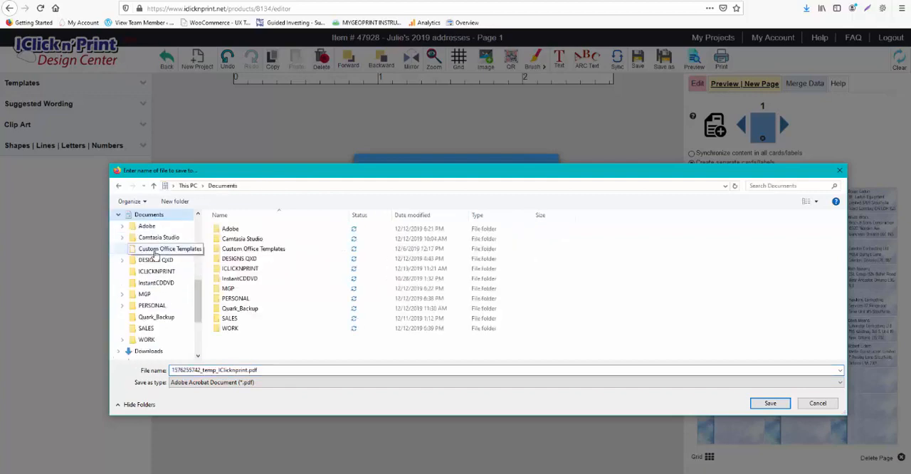
left_click(244, 269)
double_click(244, 269)
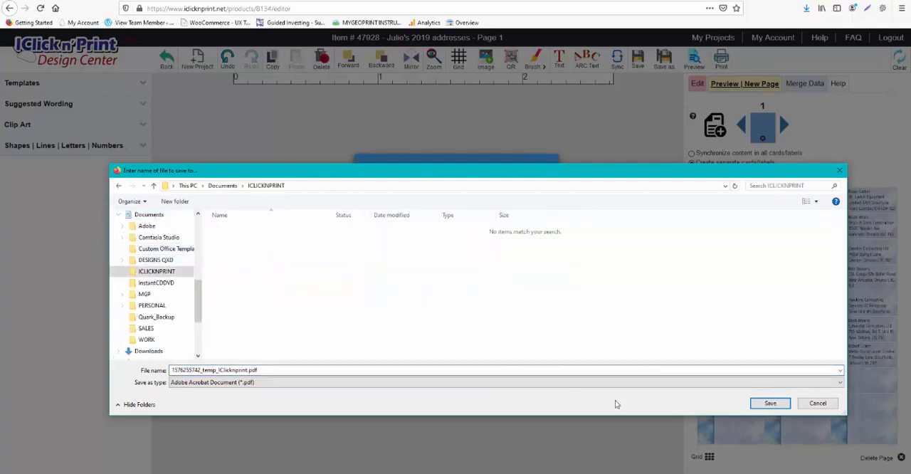
- Replace the number at the start of the file name to make it "addresses 2019_temp_IClicknprint.pdf", and save the PDF
left_click_drag(264, 370, 153, 373)
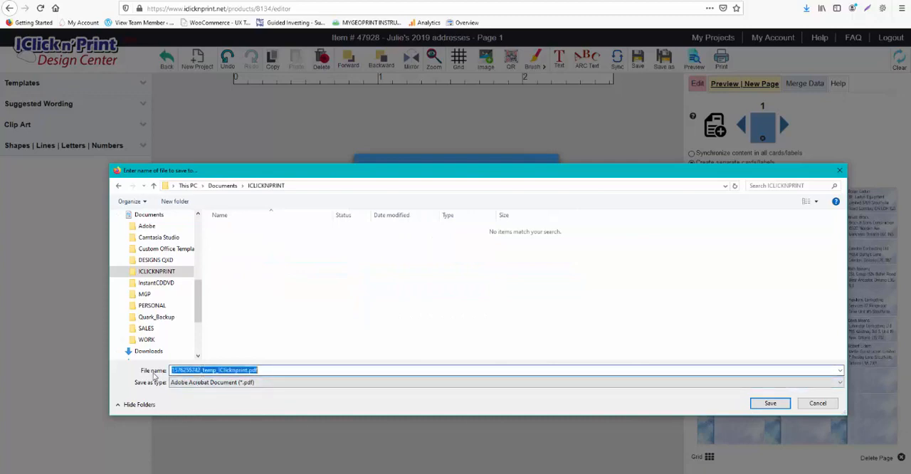
left_click(202, 370)
left_click_drag(262, 370, 164, 372)
left_click(197, 371)
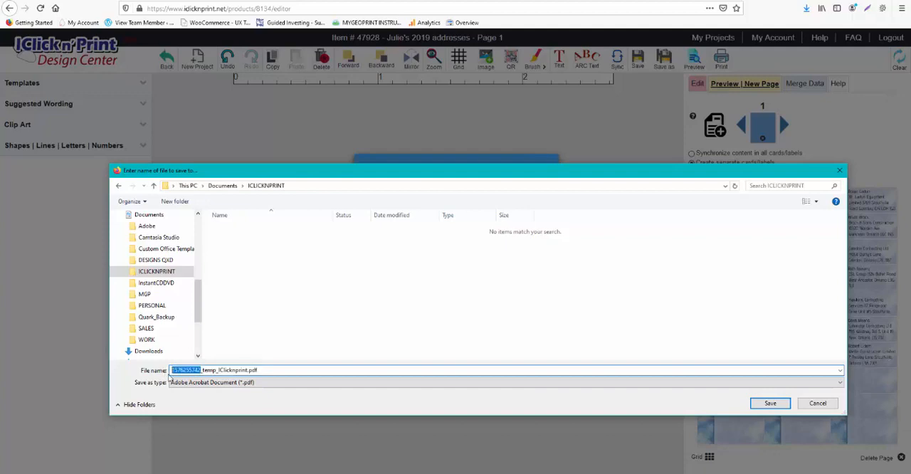
type("add 2")
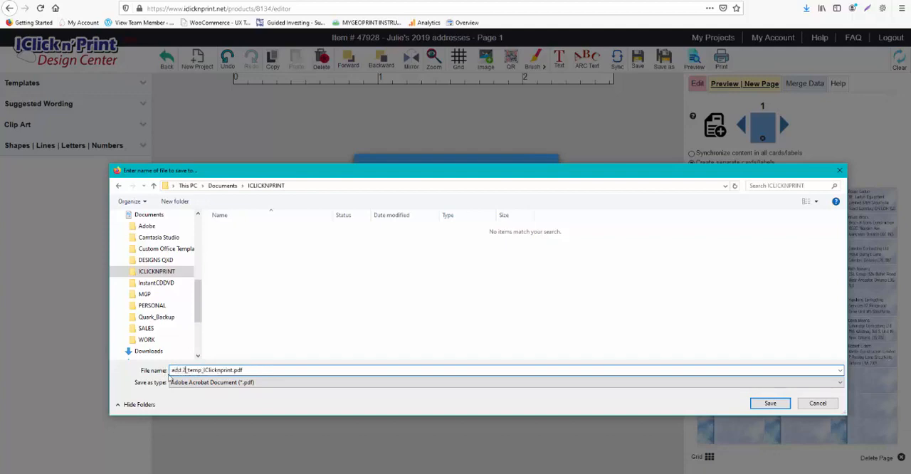
type("019")
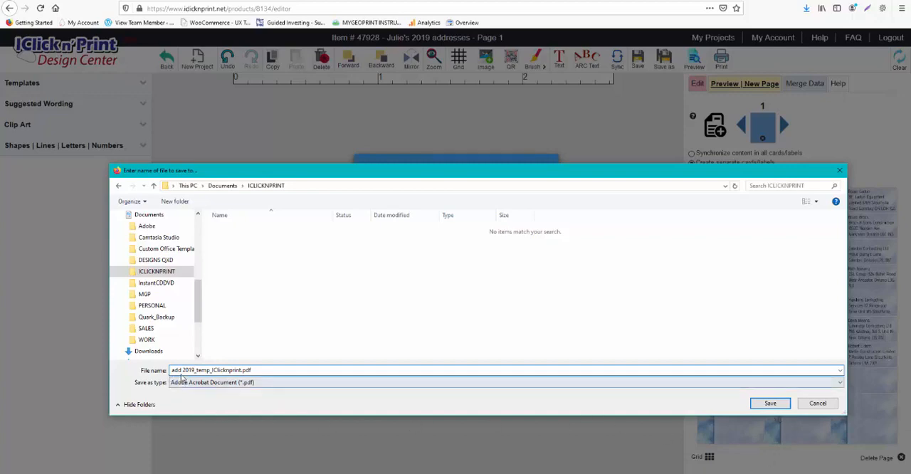
left_click(182, 371)
type("resses")
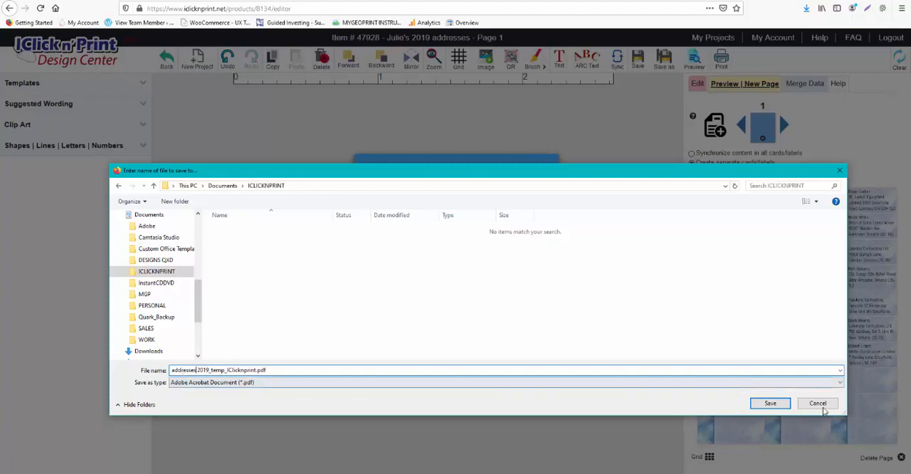
left_click(771, 403)
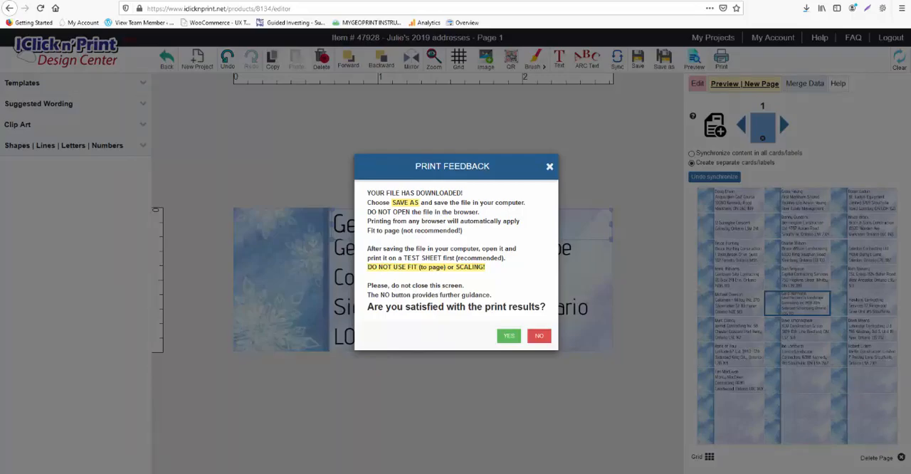
- Switch to File Explorer and open the ICLICKNPRINT folder inside Documents
key("super+e")
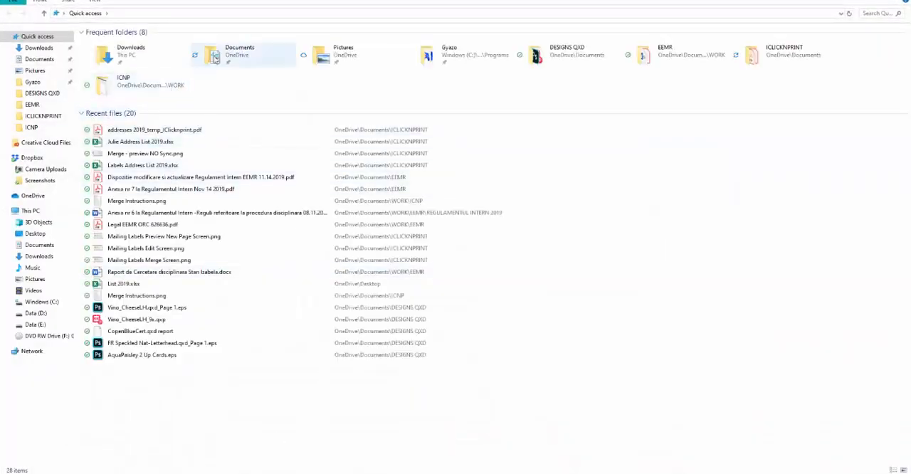
double_click(237, 48)
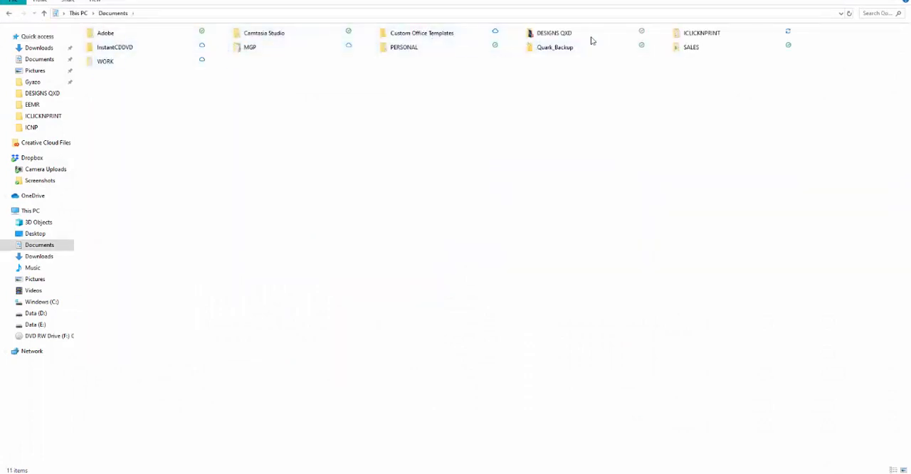
double_click(681, 35)
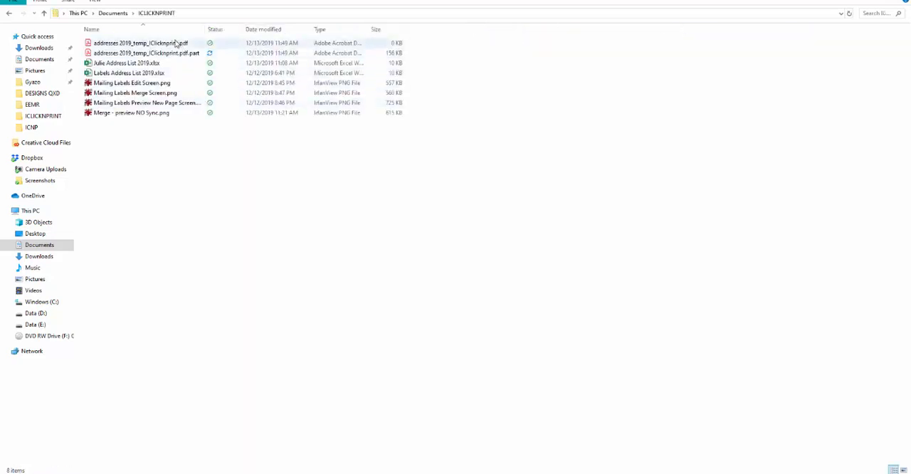
- Sort the folder by modification date with the newest files first, and try to open the downloaded addresses PDF in Adobe Acrobat
left_click(269, 32)
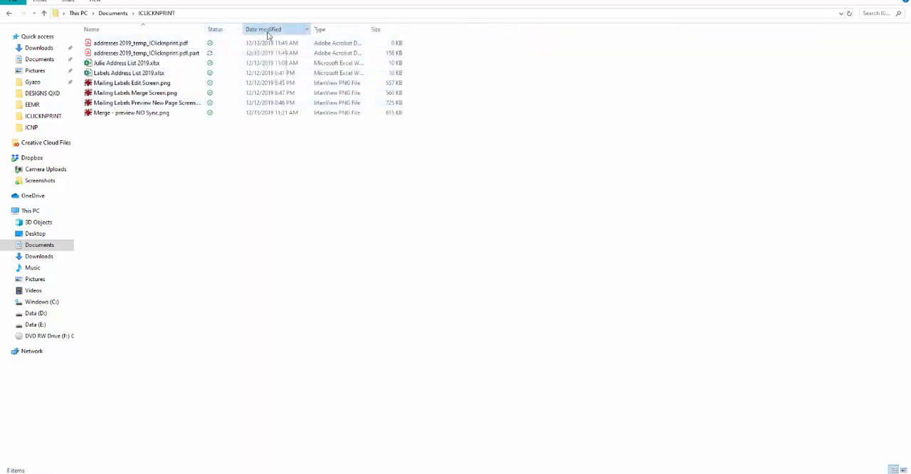
left_click(268, 34)
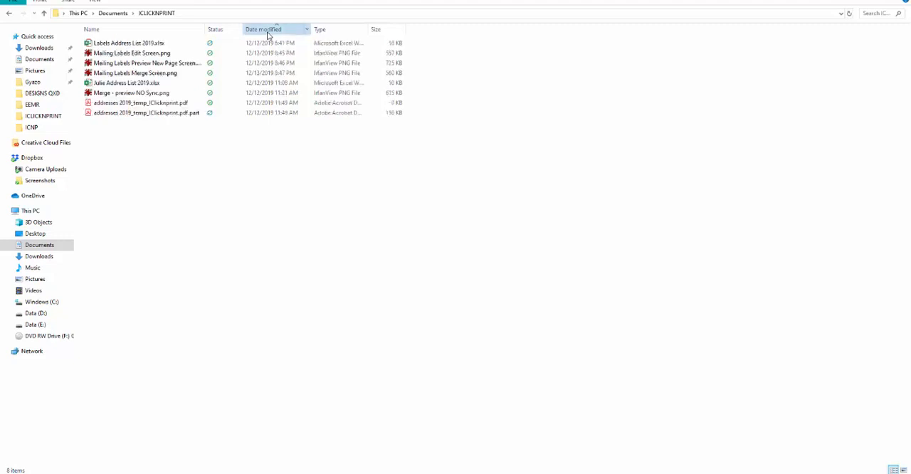
left_click(268, 35)
double_click(118, 43)
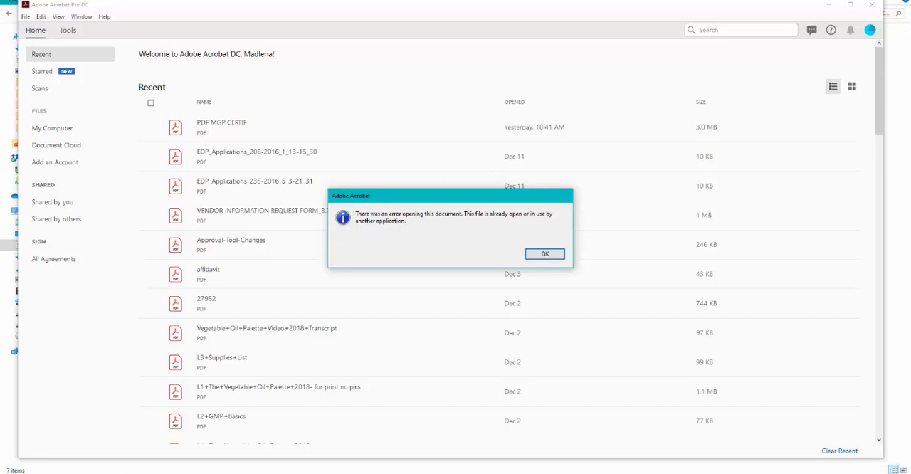
- Dismiss the document opening error and close Adobe Acrobat
mouse_move(477, 473)
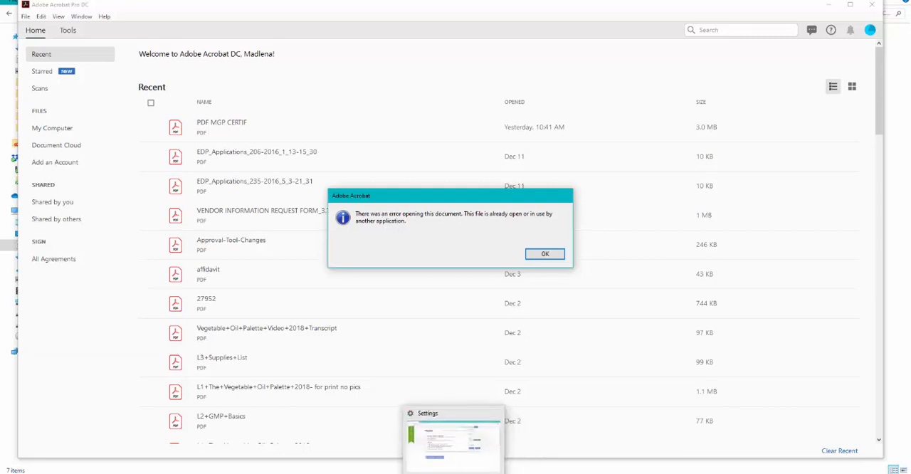
mouse_move(385, 473)
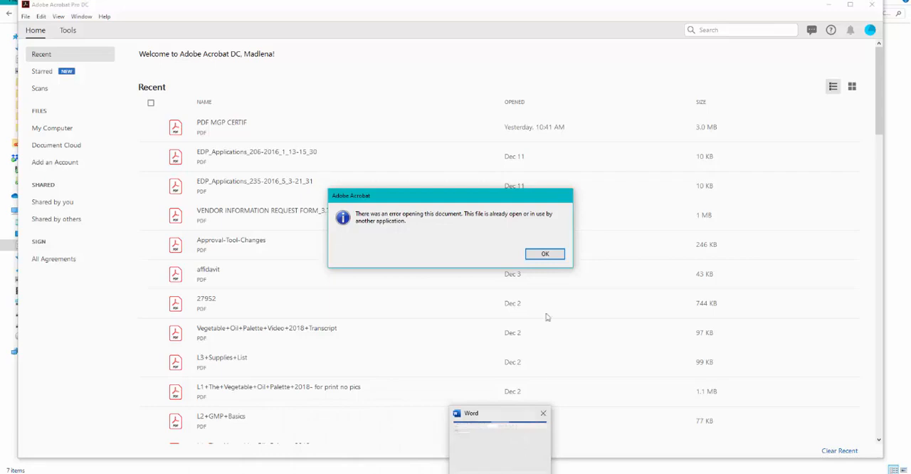
left_click(545, 254)
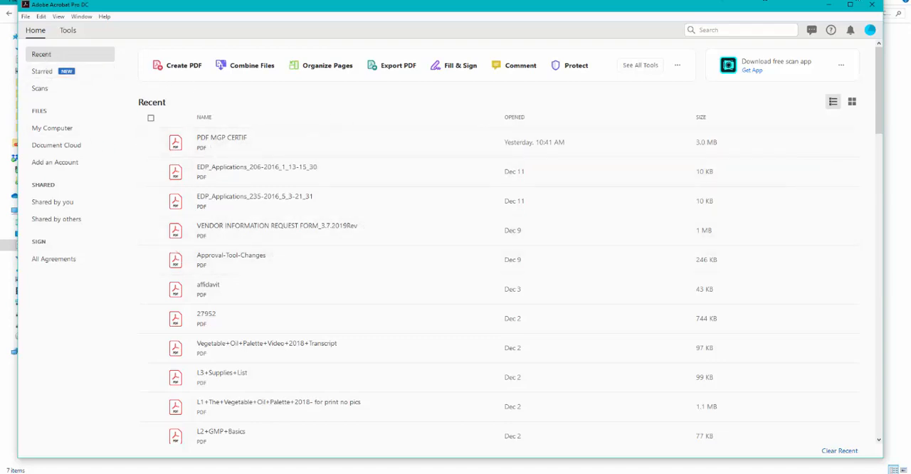
left_click(871, 5)
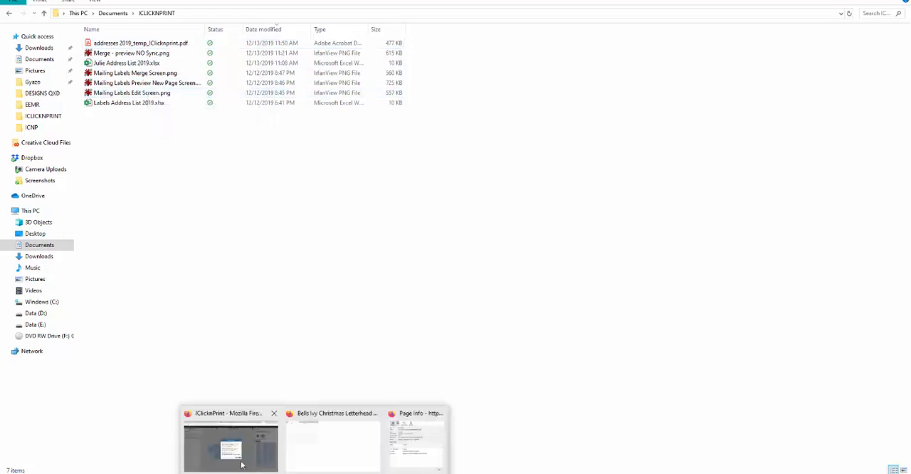
- Switch to the IClicknPrint editor in Firefox, close the open print dialog, and return to the site's home page without taking the survey
left_click(241, 464)
left_click(506, 335)
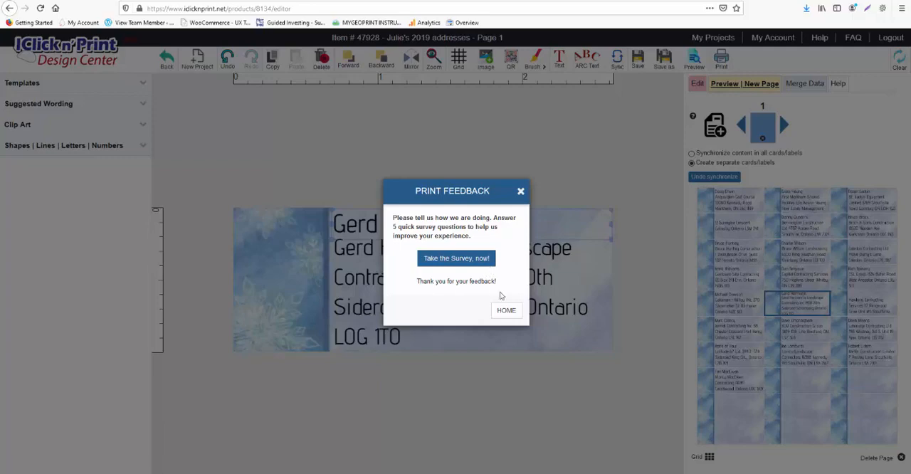
left_click(506, 310)
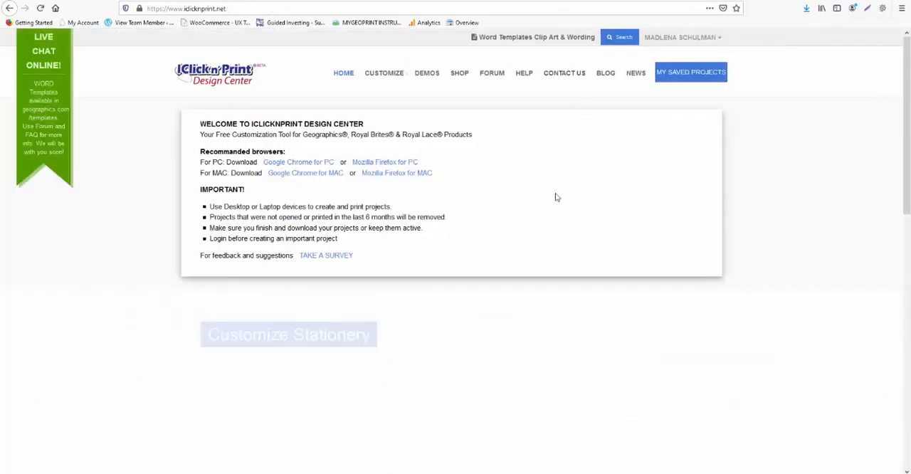
- Open the 2019 addresses project from the saved projects, and select the address text box on the label
left_click(671, 77)
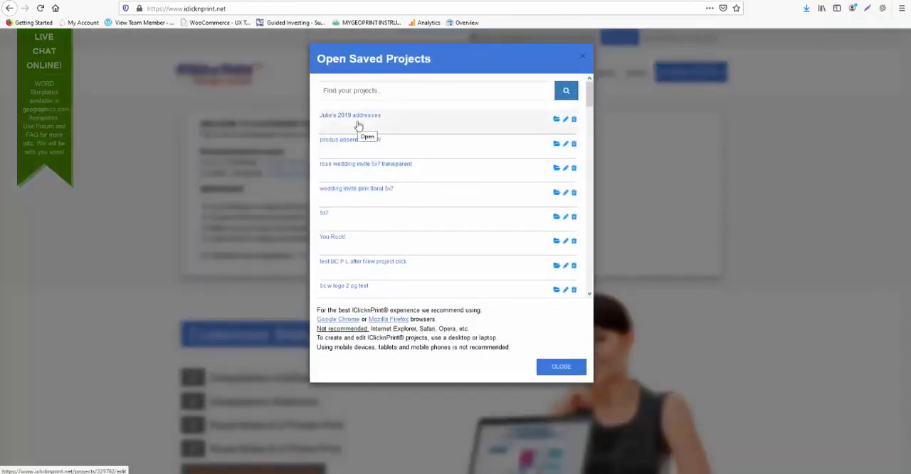
left_click(556, 119)
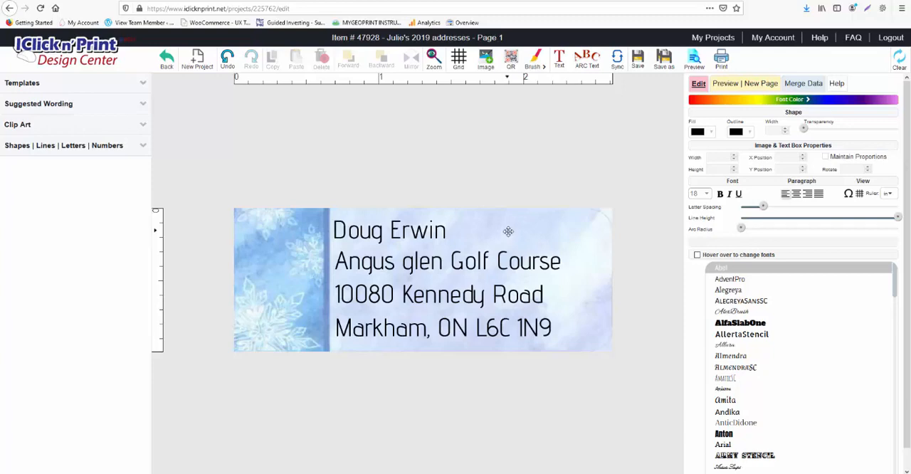
left_click(419, 229)
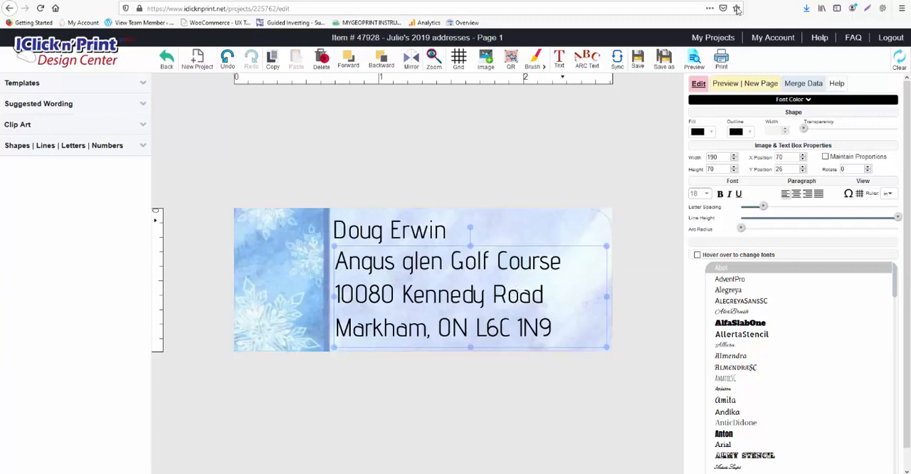
- View the design site's Help page, and close it to return to the label editor
left_click(820, 38)
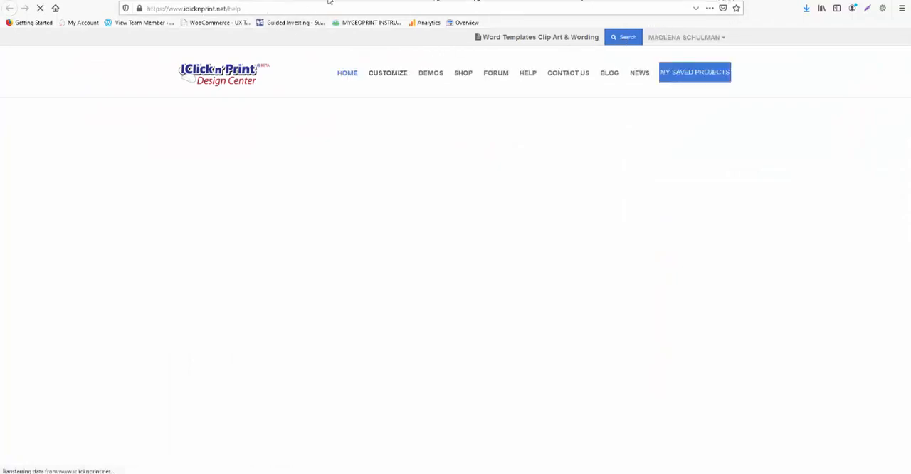
key("ctrl+w")
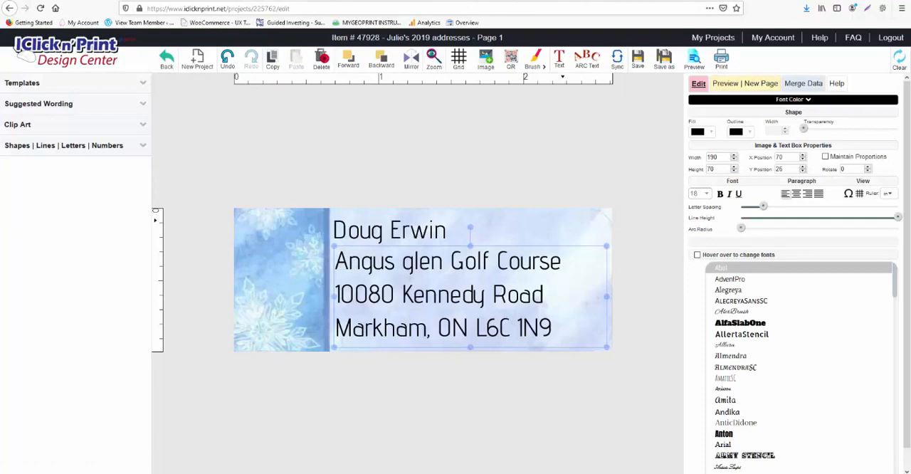